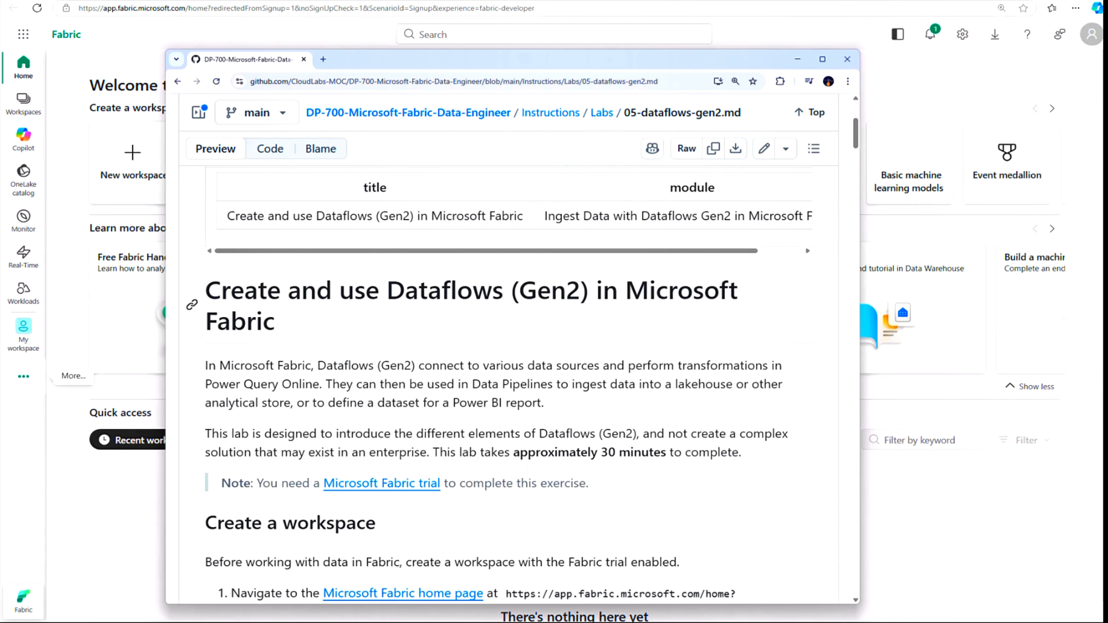
- Put the lab instructions window away and start a new workspace named dfws3a
left_click(799, 60)
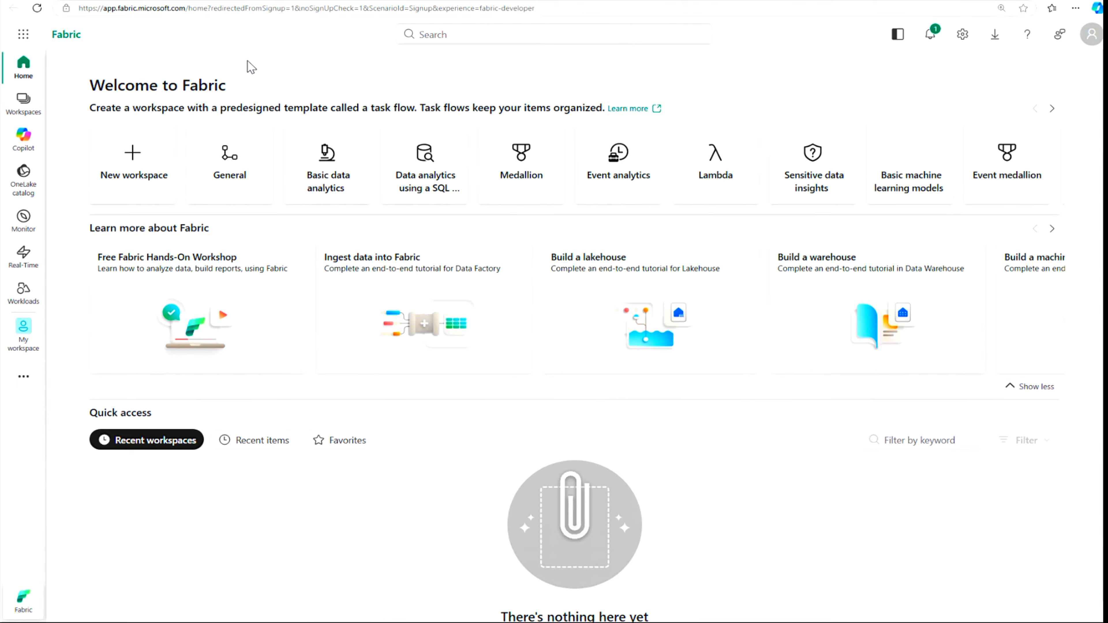
left_click(18, 114)
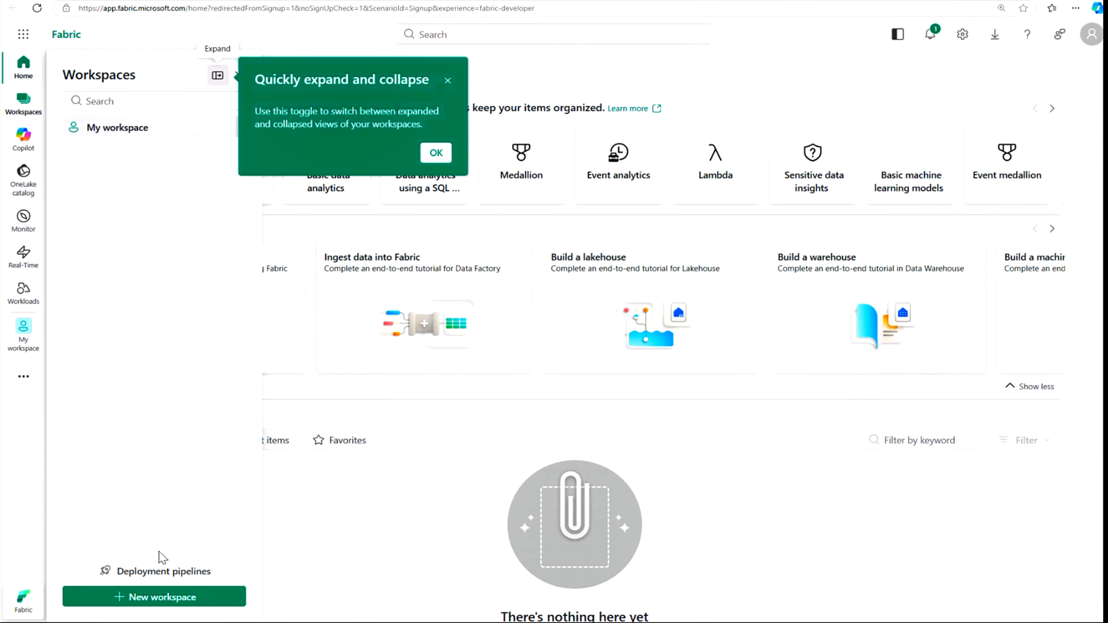
left_click(447, 80)
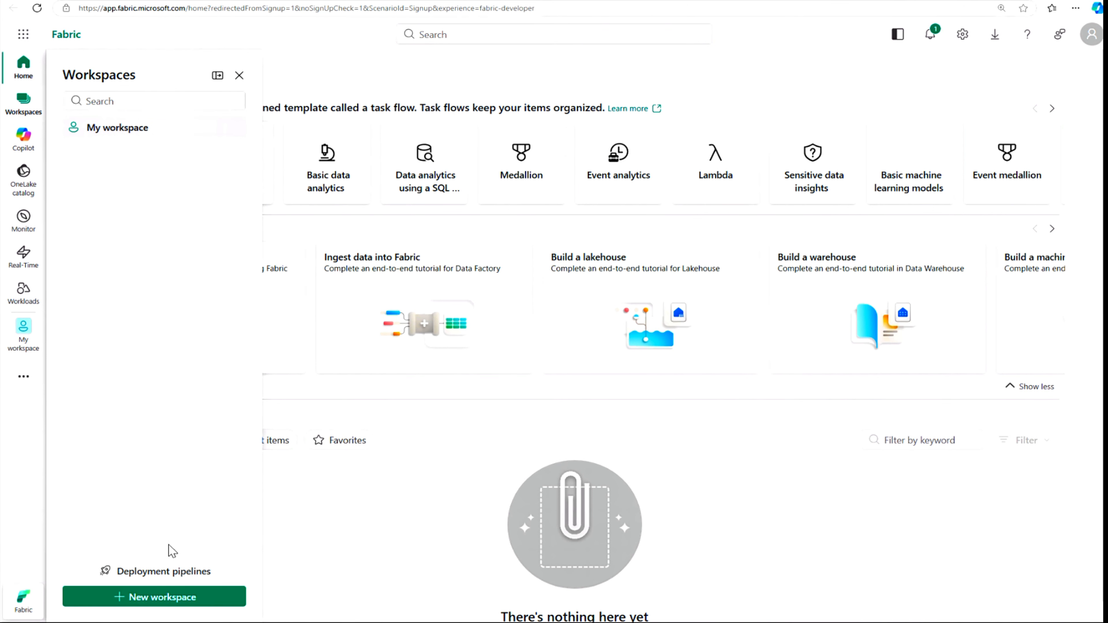
left_click(165, 597)
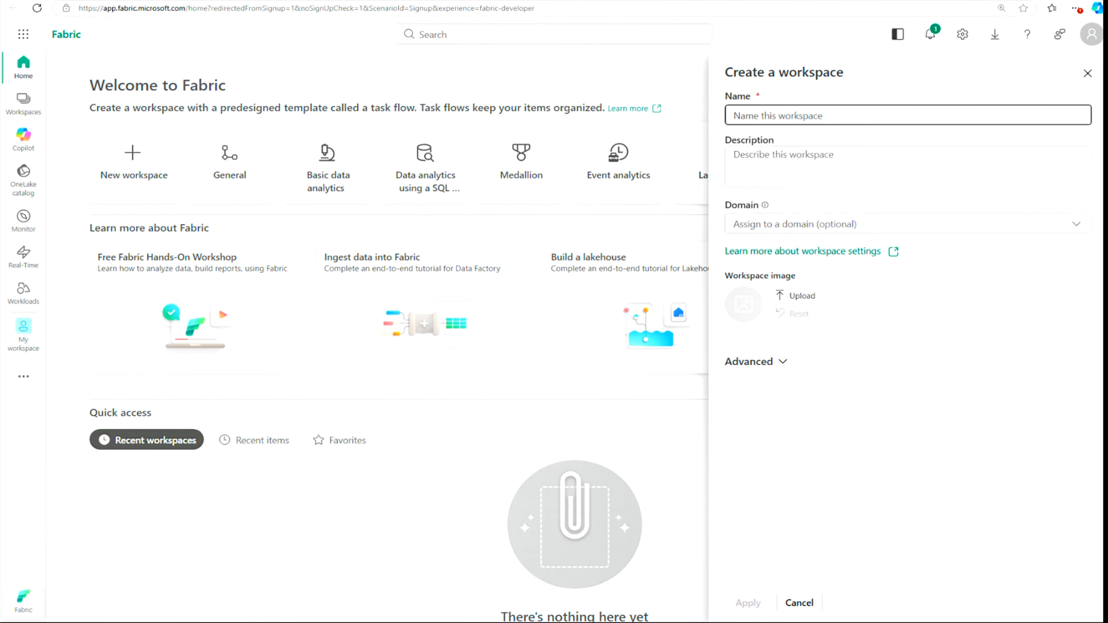
type("dfws")
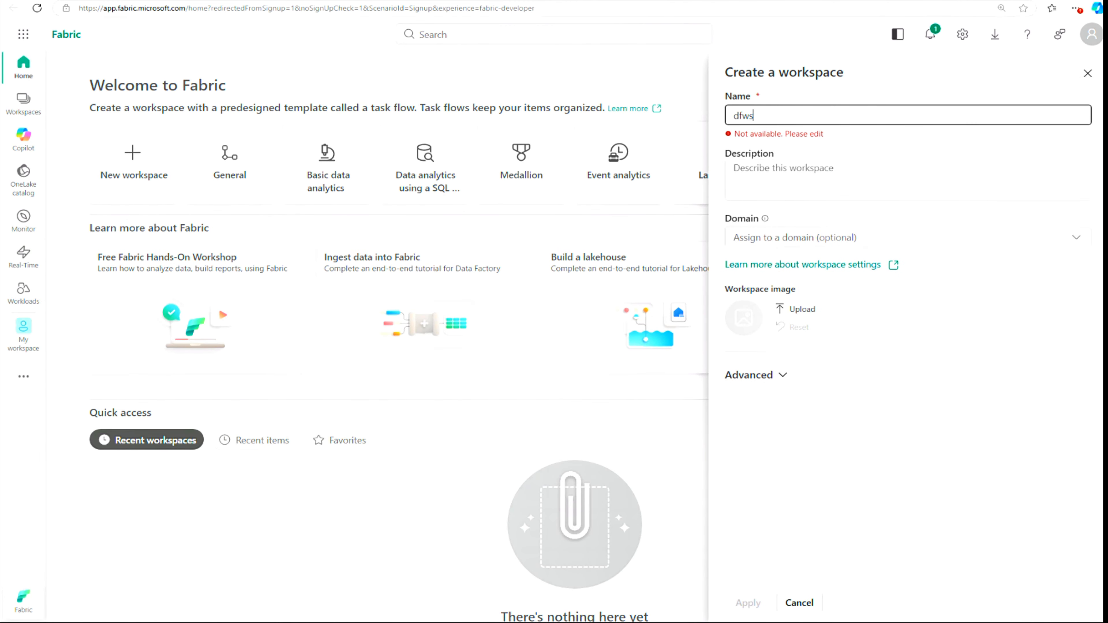
type("003")
key("shift+Left")
key("shift+Left")
key("shift+Left")
type("3")
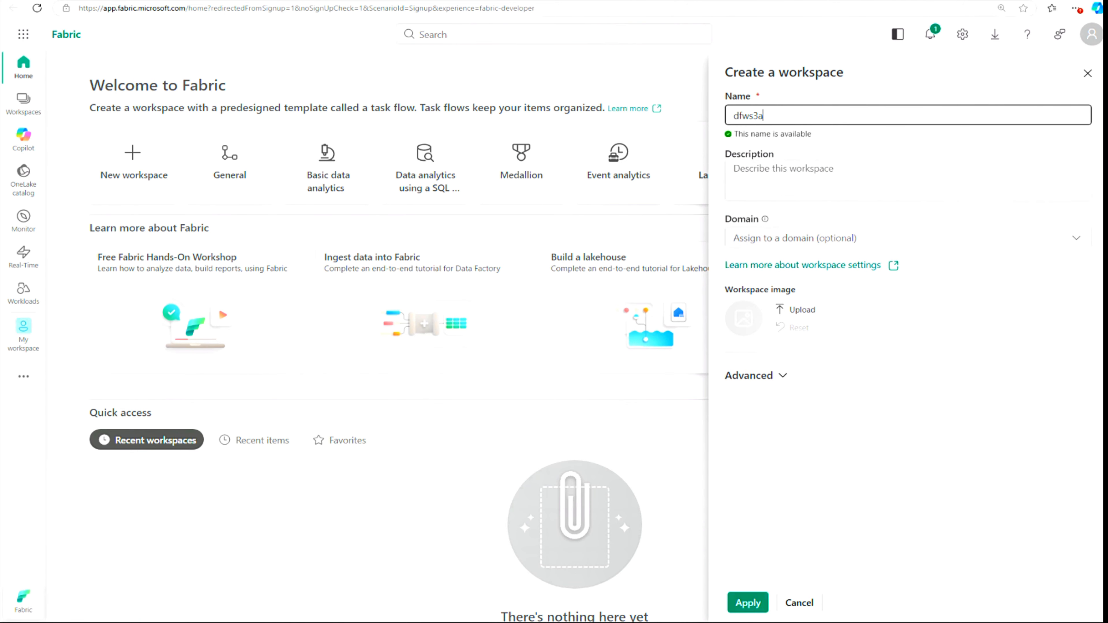
- Check the advanced workspace settings, create the workspace with Fabric capacity licensing, and dismiss the task flow introductions
left_click(782, 379)
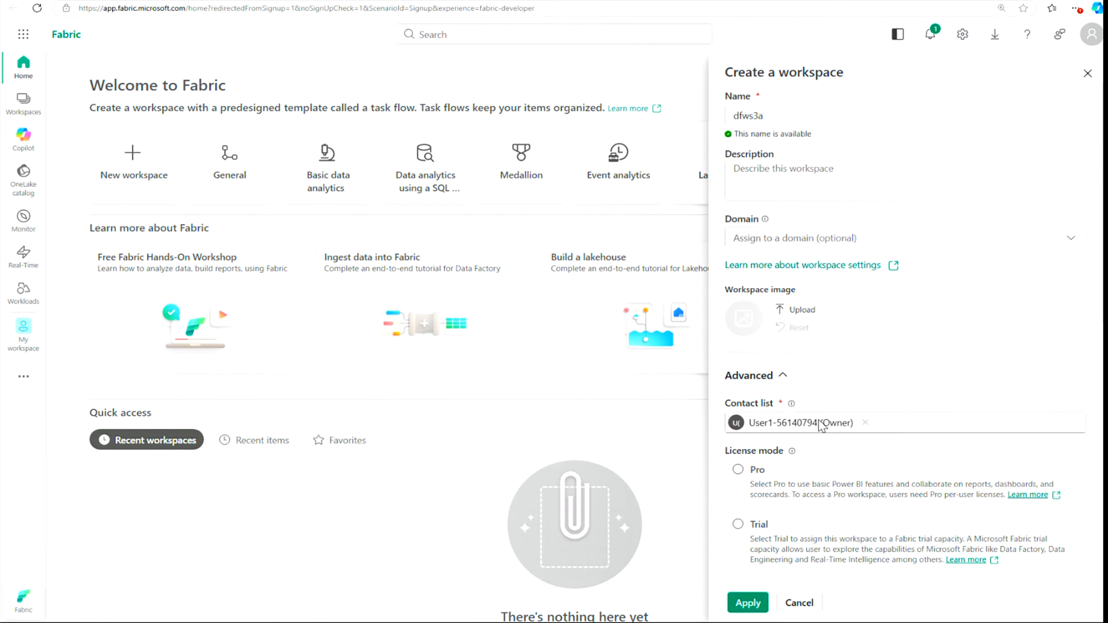
scroll(821, 423, "down", 2)
scroll(779, 403, "down", 8)
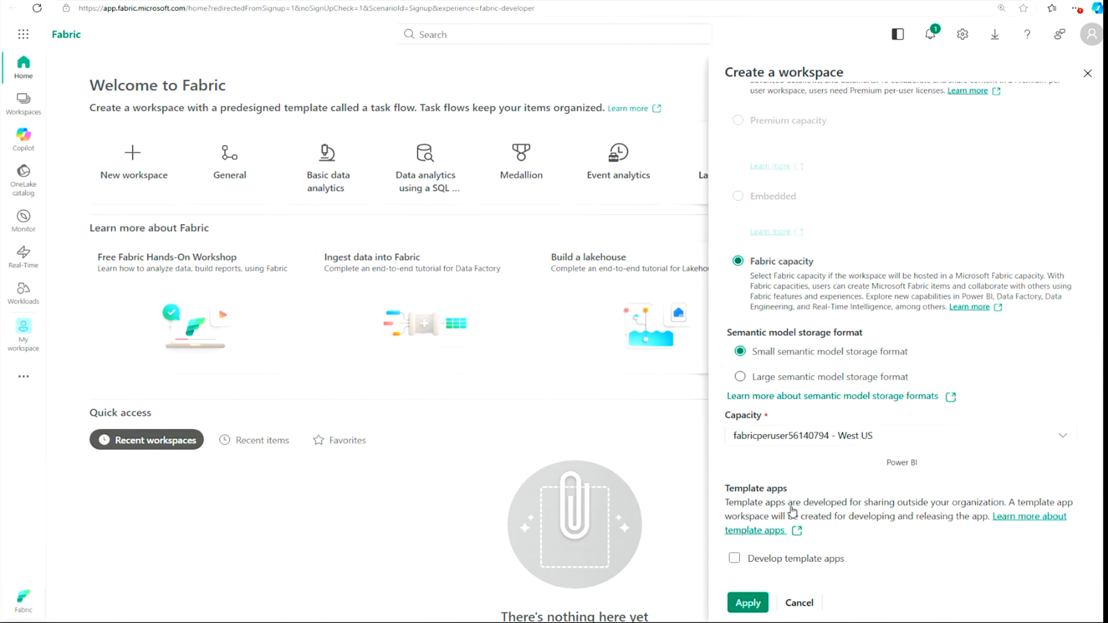
left_click(748, 605)
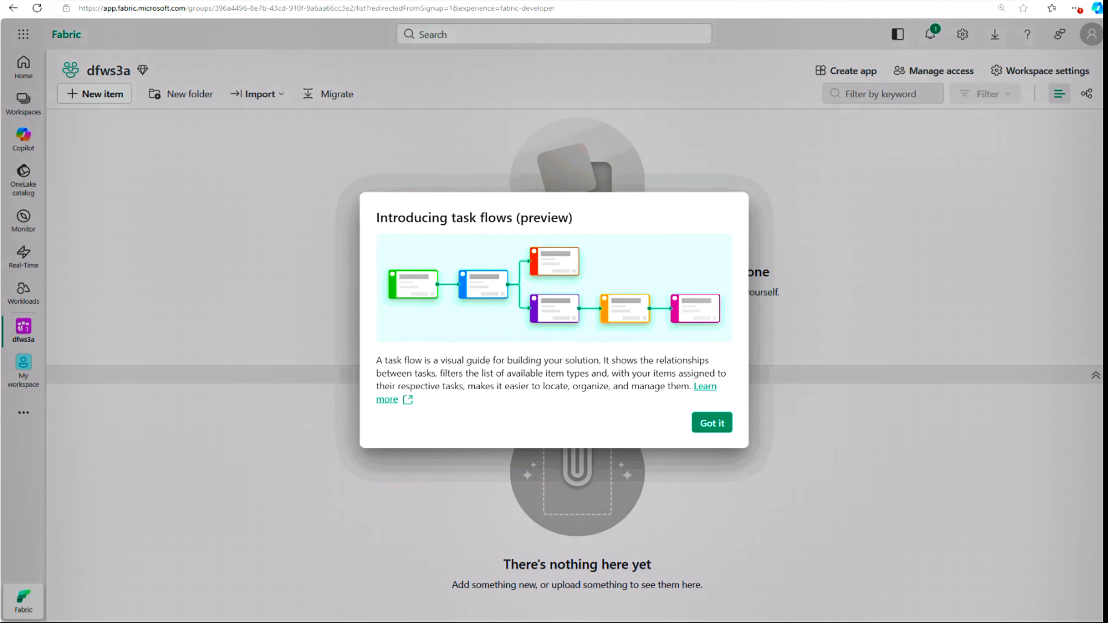
left_click(705, 426)
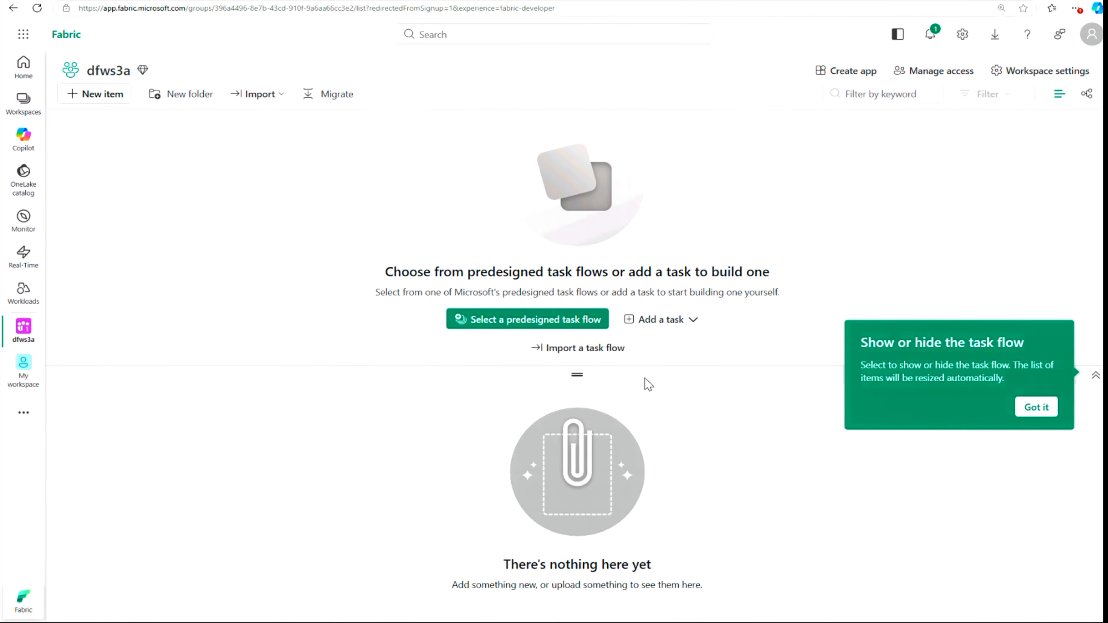
left_click(1036, 406)
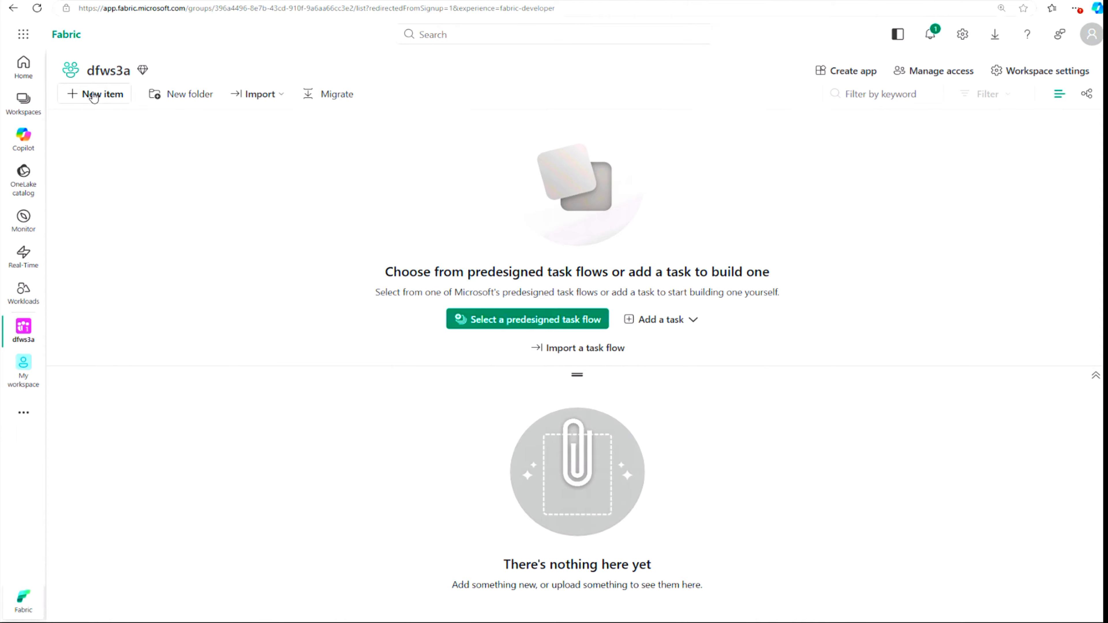
- Create a lakehouse named dblh3a in the dfws3a workspace with lakehouse schemas disabled, and dismiss the T-SQL tip
left_click(94, 97)
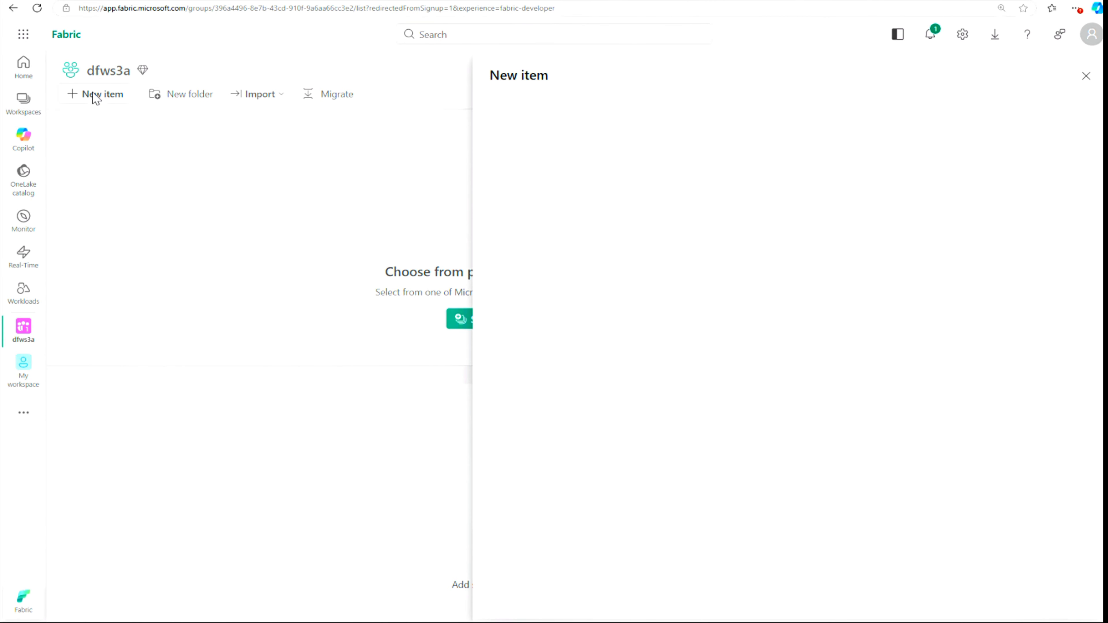
left_click(999, 99)
type("lake")
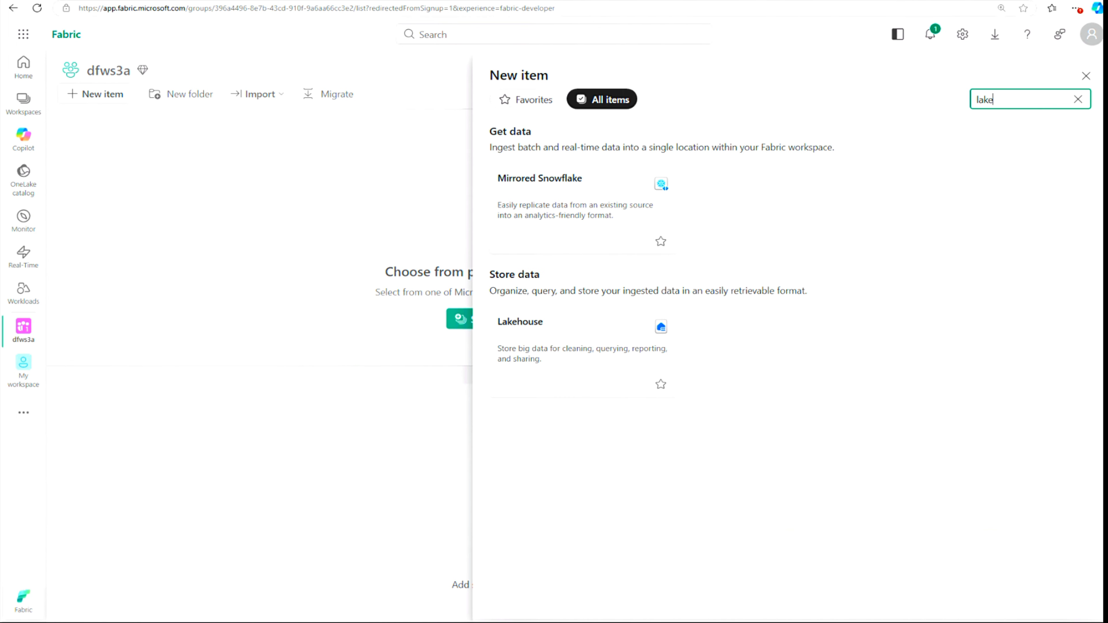
left_click(560, 352)
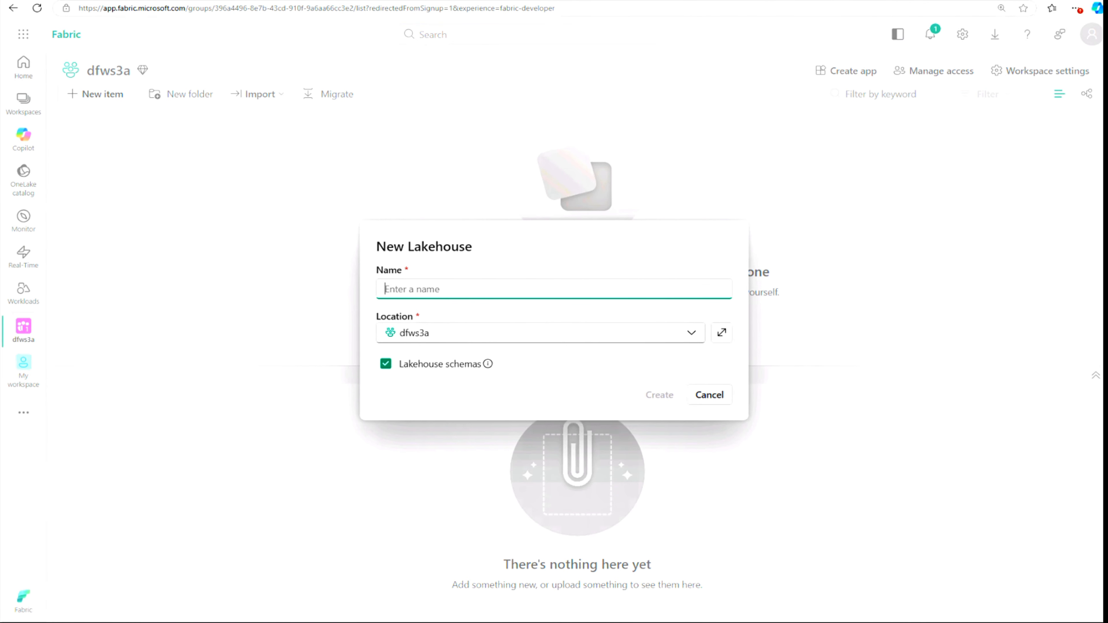
type("dblh3a")
left_click(385, 364)
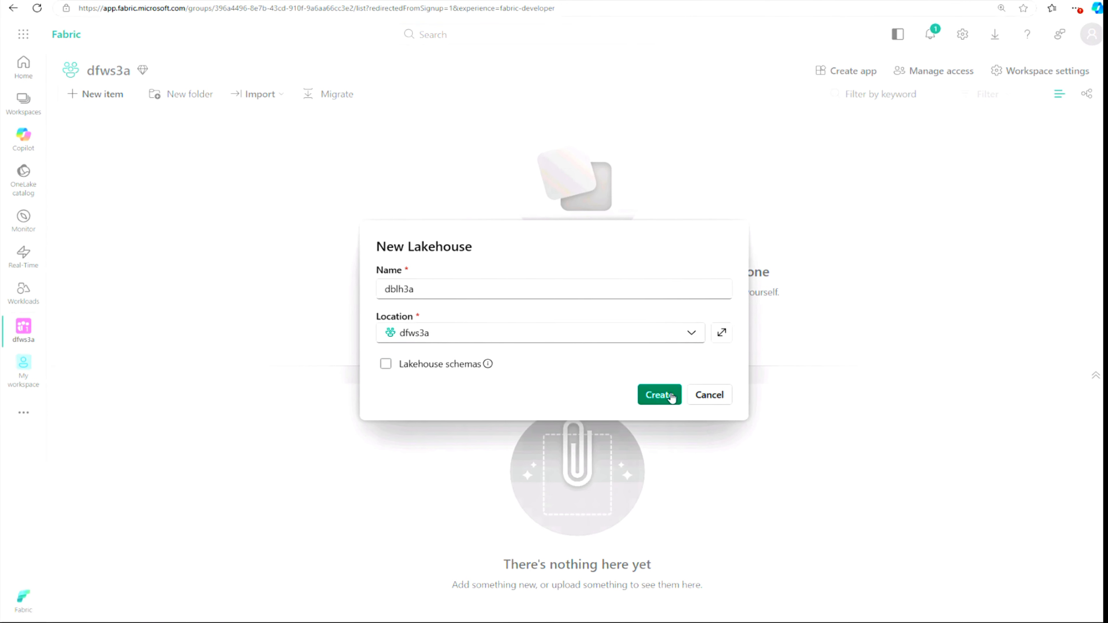
left_click(668, 394)
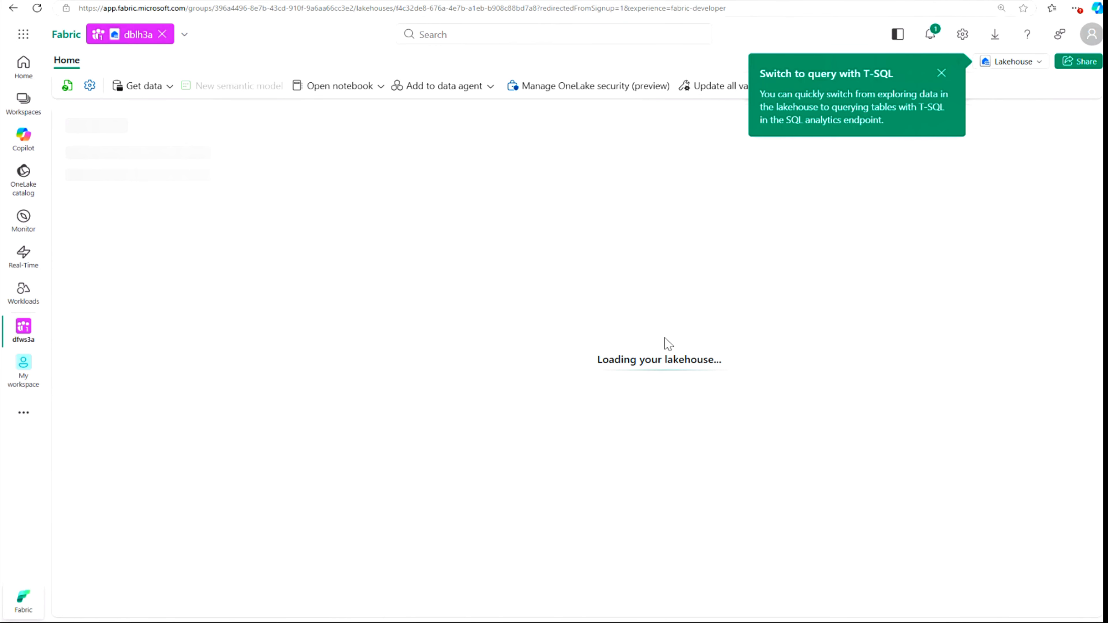
left_click(942, 73)
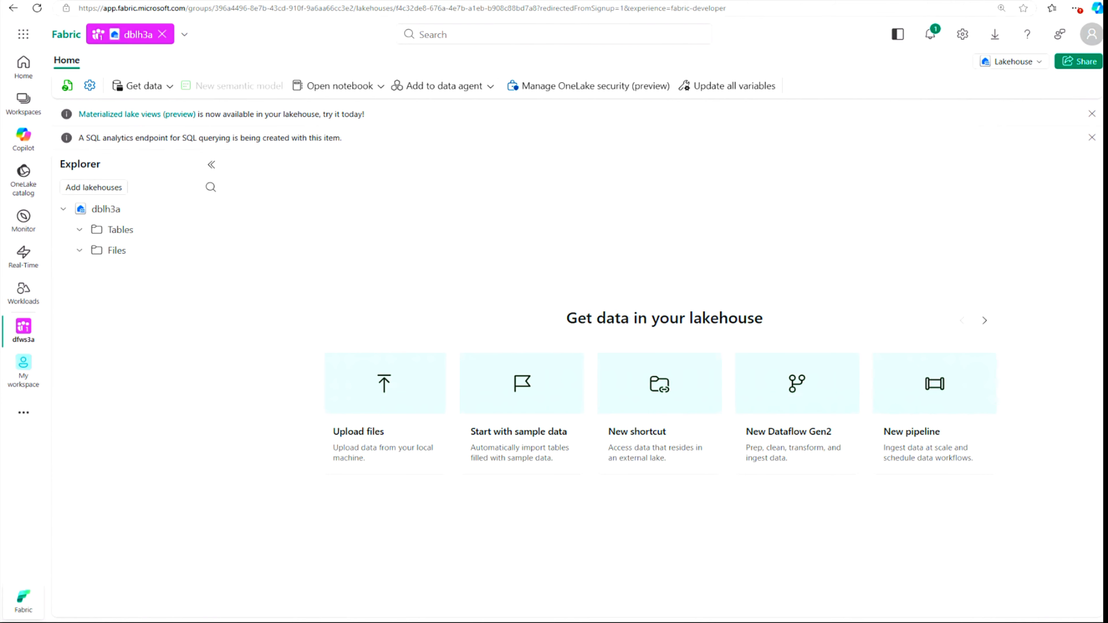
- Create a Dataflow Gen2 named dfdf3a from the lakehouse, keeping Git integration enabled, and dismiss the notification
left_click(794, 441)
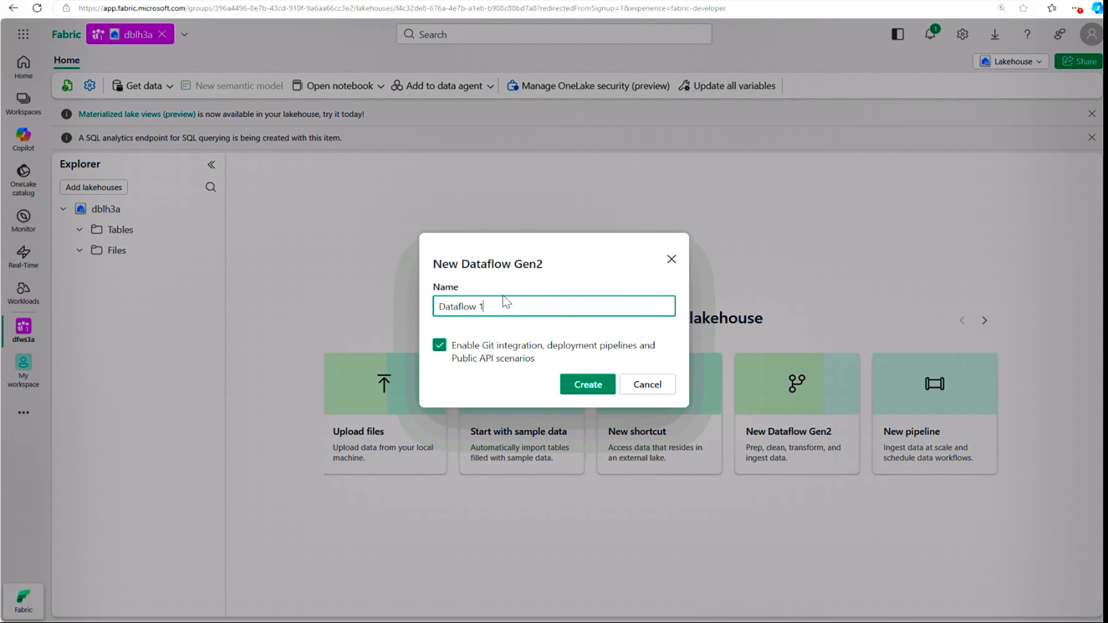
left_click_drag(485, 307, 410, 311)
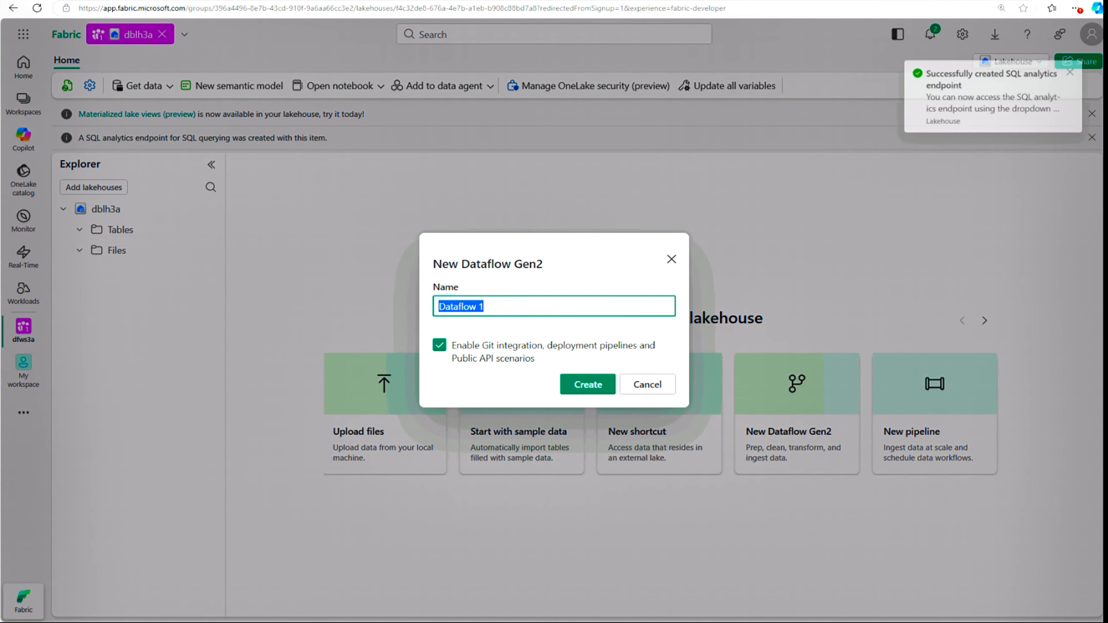
type("dfdf3a")
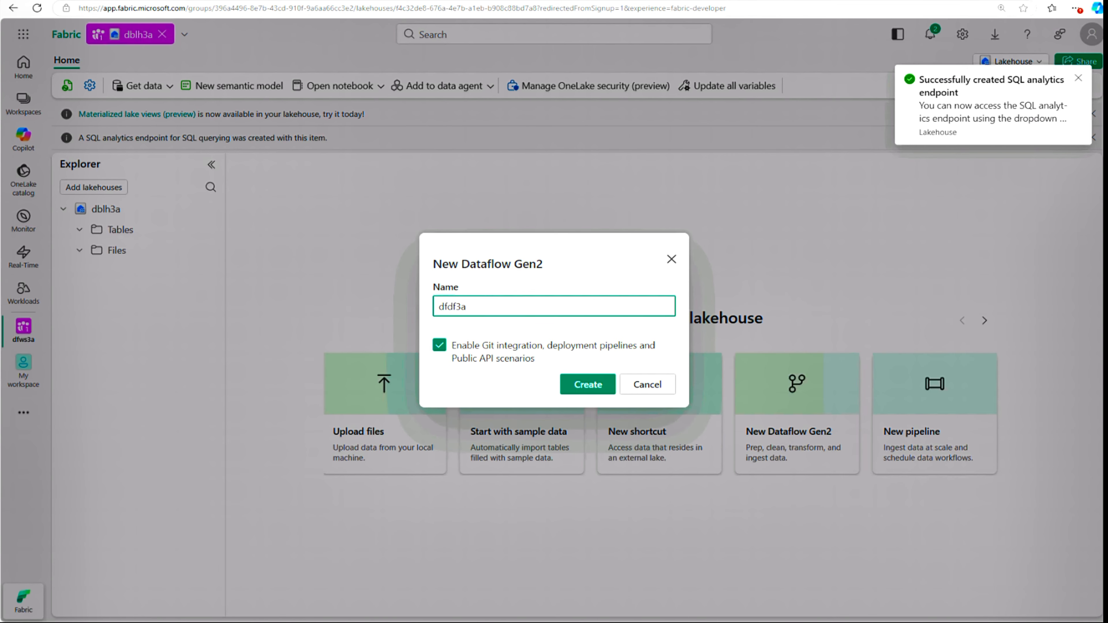
left_click(587, 385)
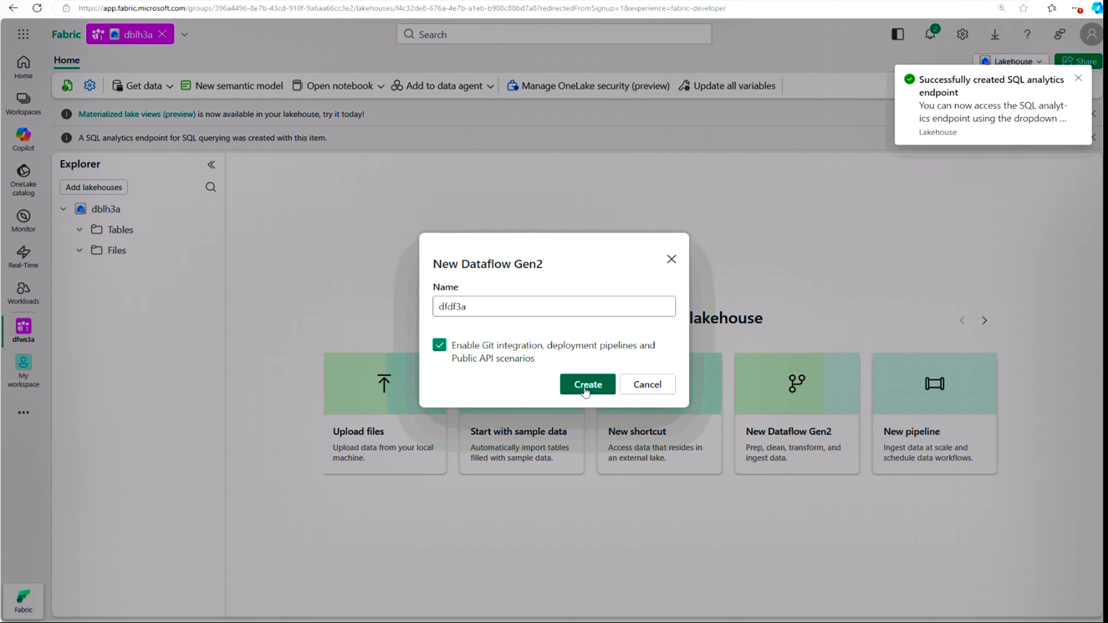
left_click(1079, 78)
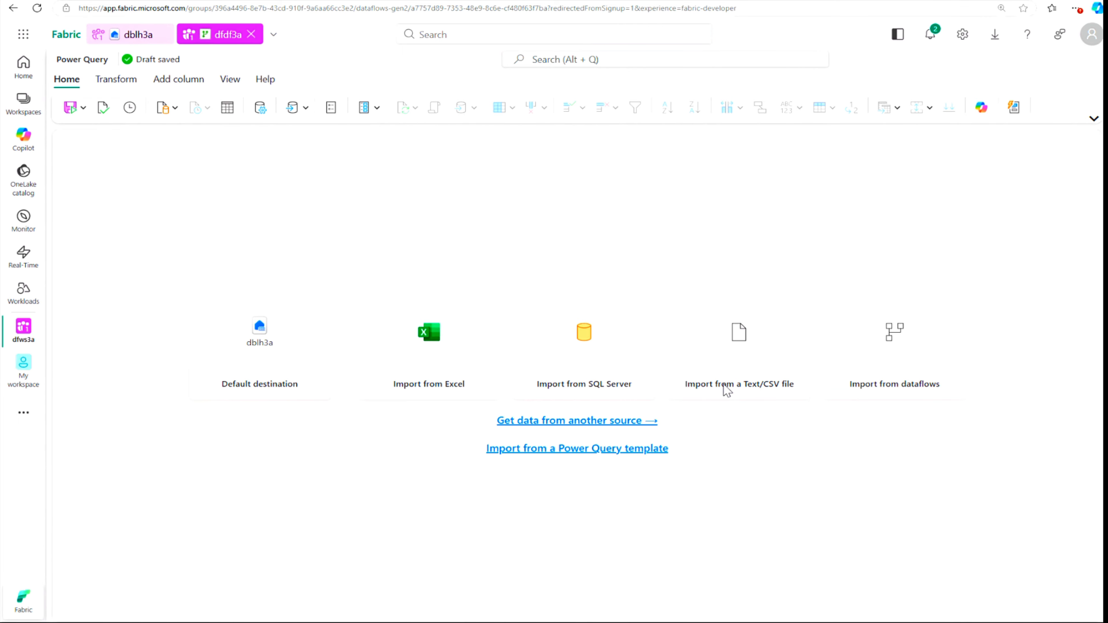
left_click(755, 362)
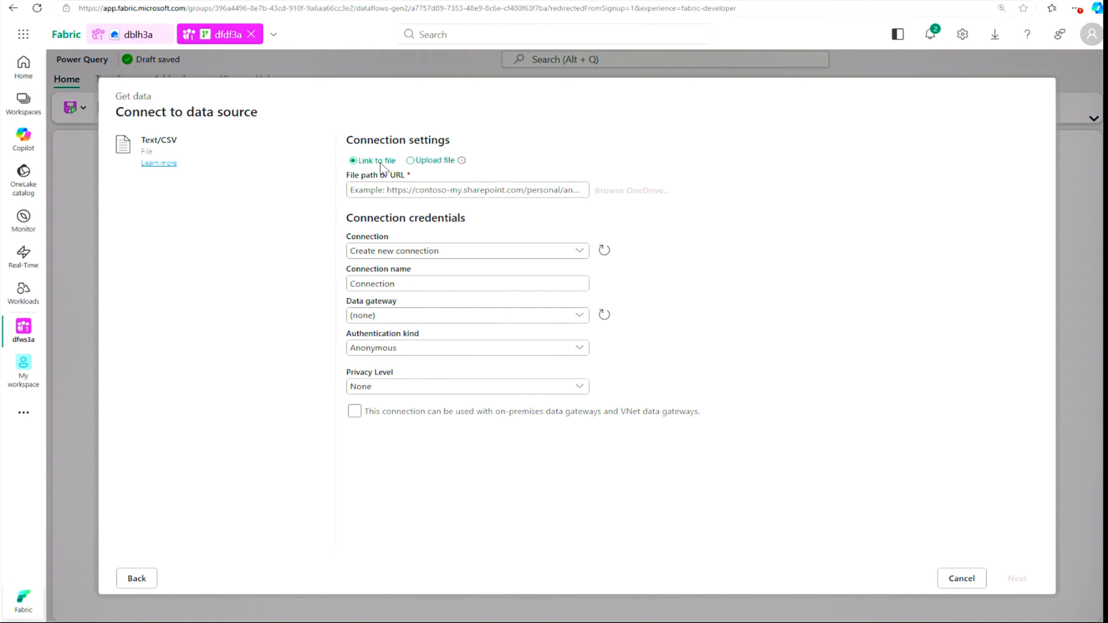
left_click(408, 190)
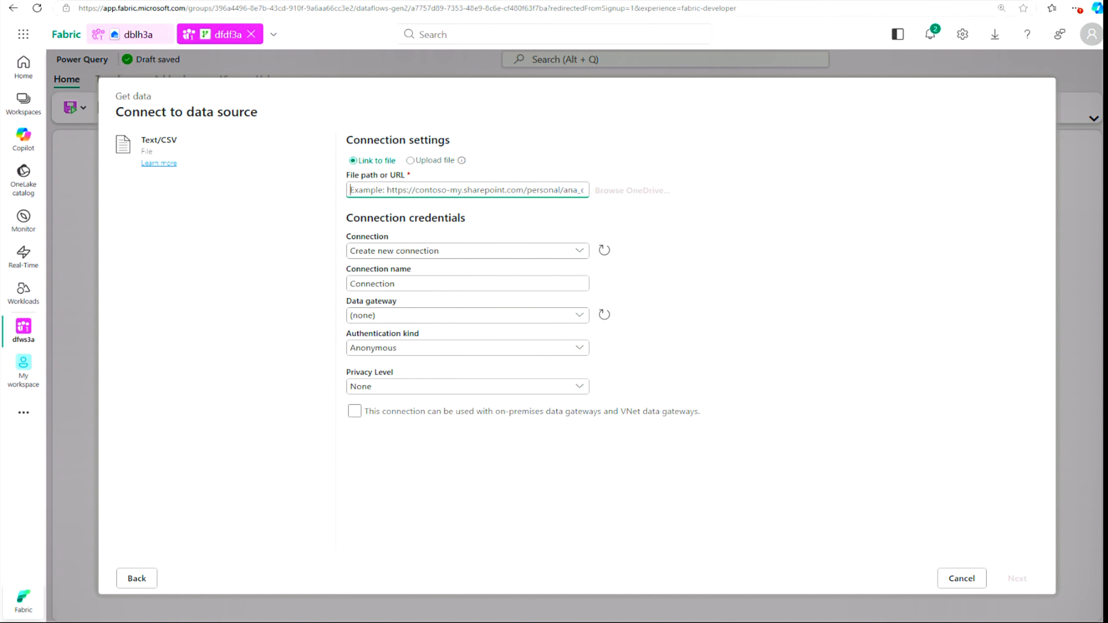
type("https://raw.githubusercontent.com/MicrosoftLearning/dp-data/main/orders.csv")
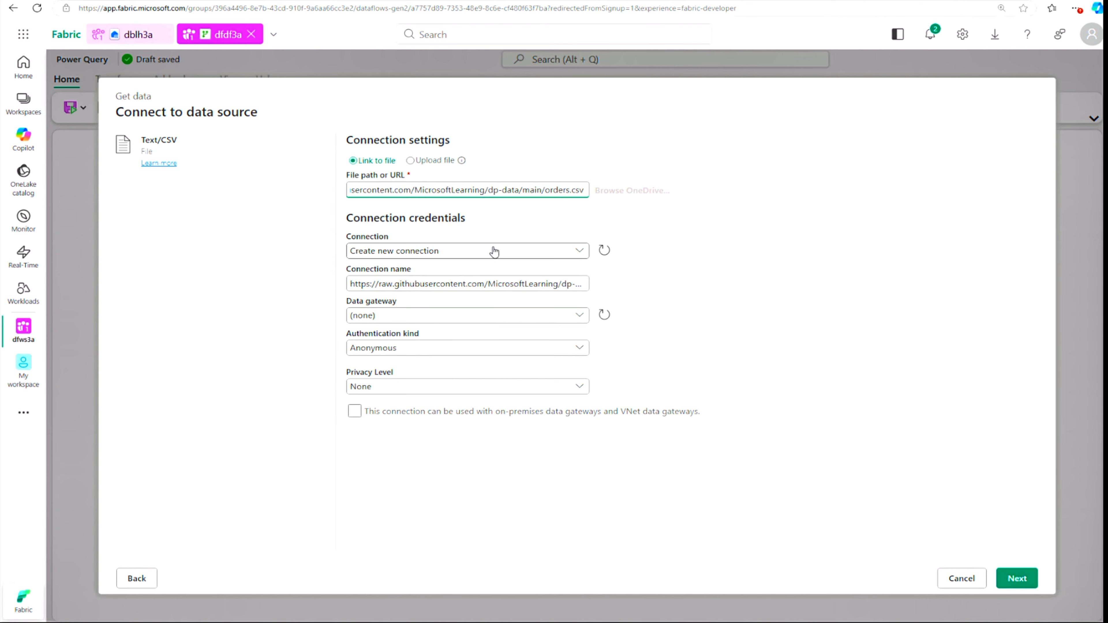
left_click_drag(351, 283, 674, 292)
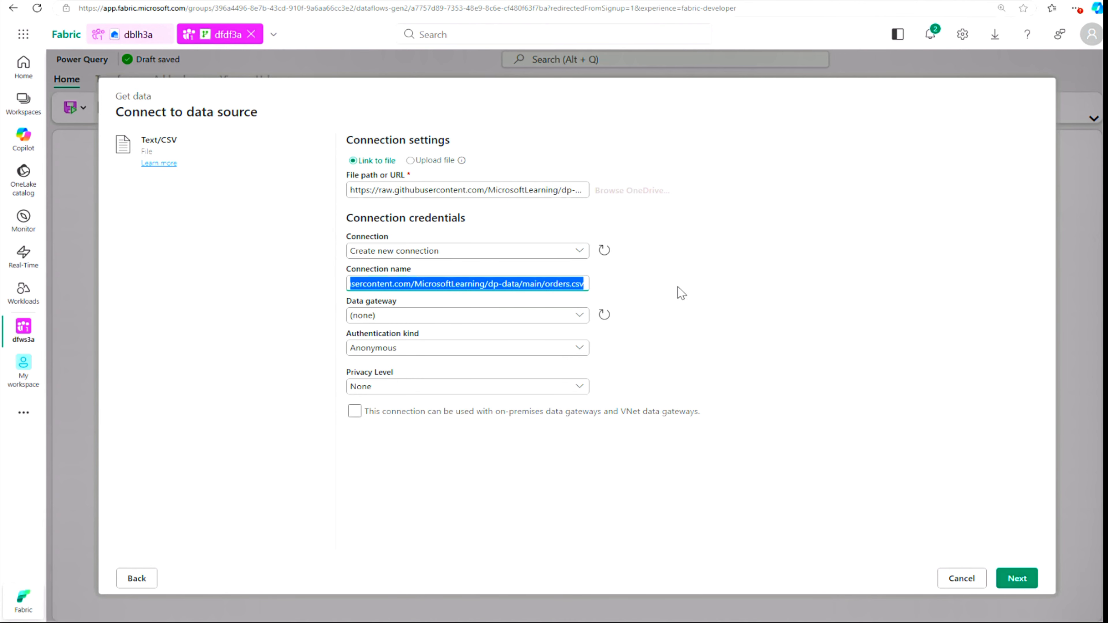
type("mmorder")
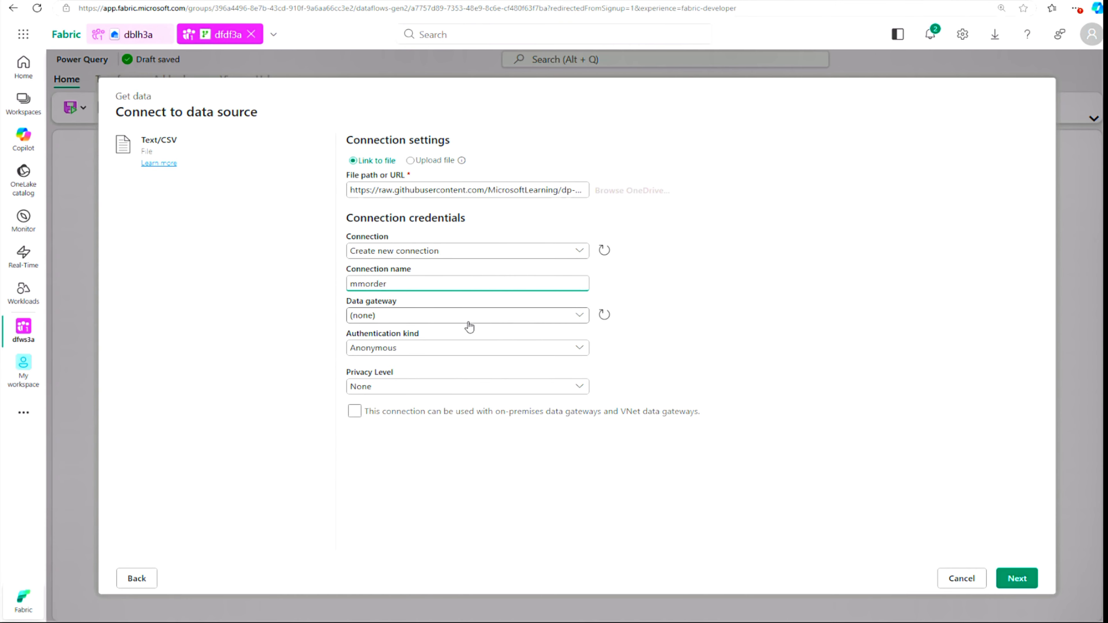
- Keep the data gateway and privacy level at none, connect to the file, and create the orders query from its preview
left_click(584, 318)
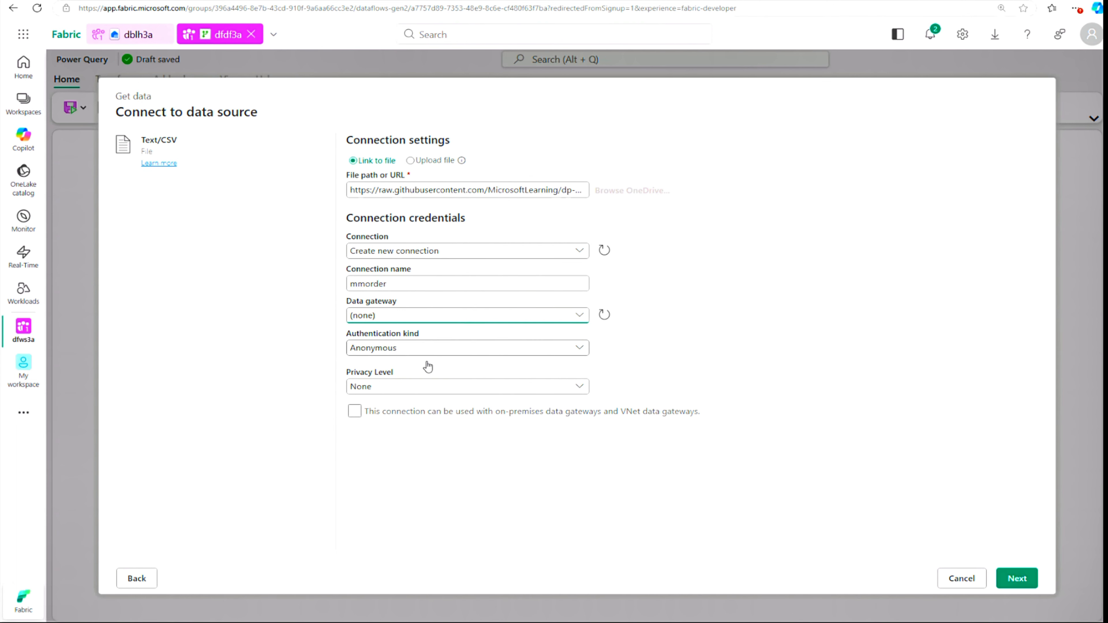
left_click(579, 389)
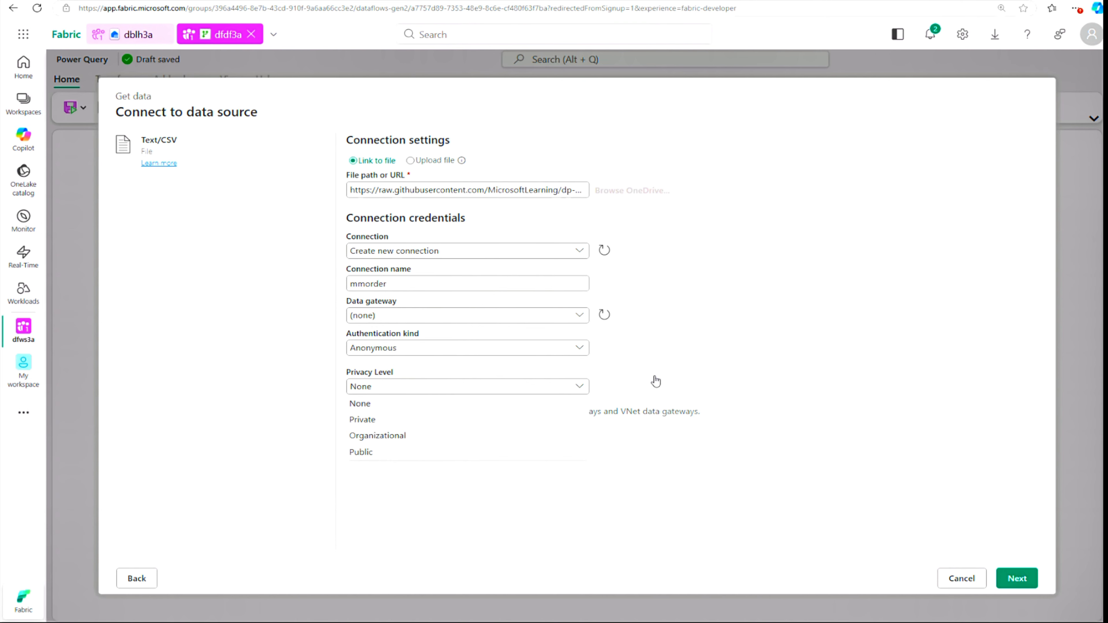
left_click(680, 366)
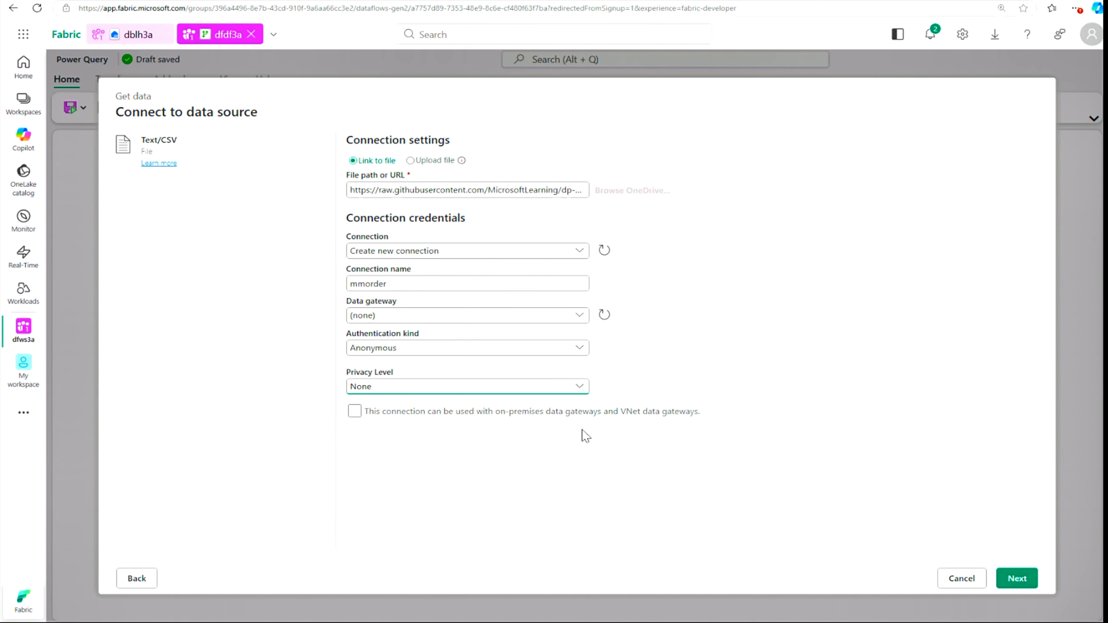
left_click(1014, 581)
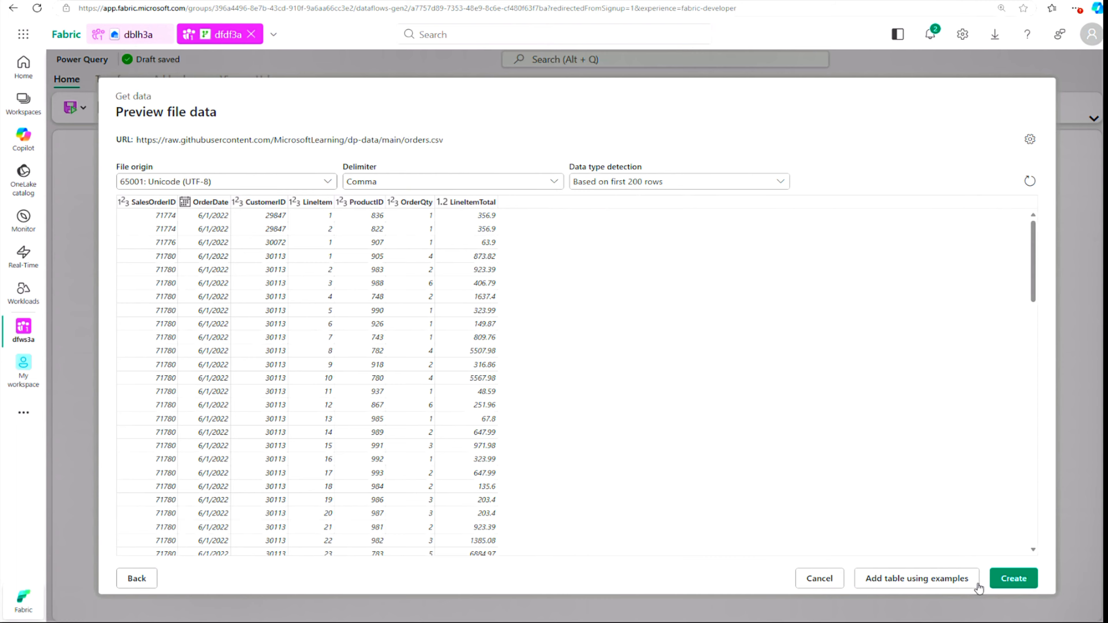
left_click(1013, 578)
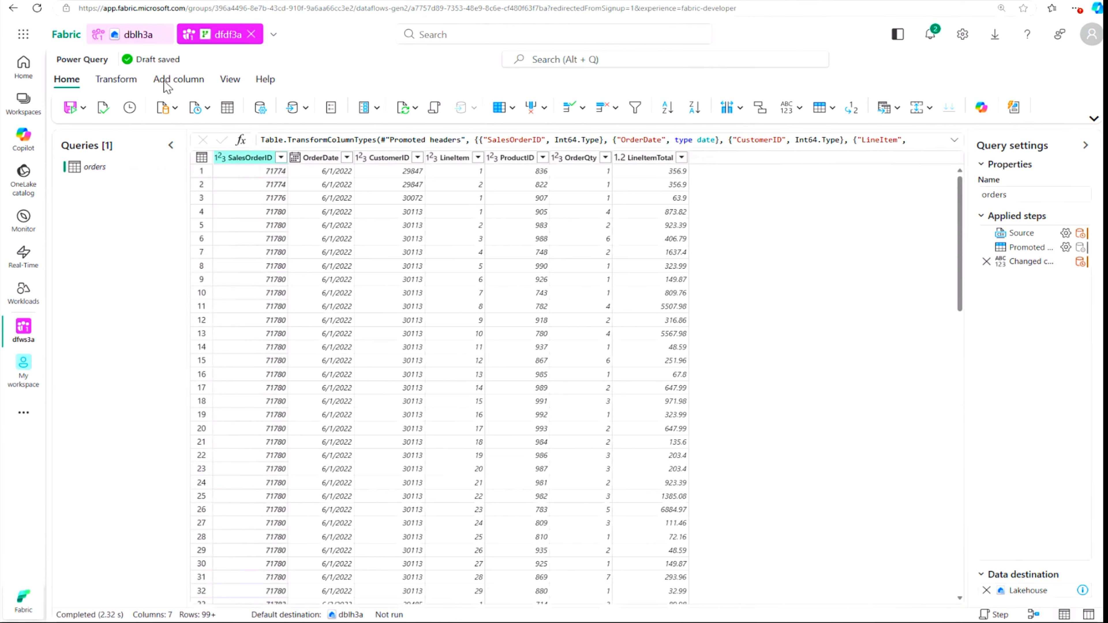
- Add a whole-number custom column named MonthNo to the orders query with the formula Date.Month([OrderDate])
left_click(179, 81)
left_click(258, 108)
key("Tab")
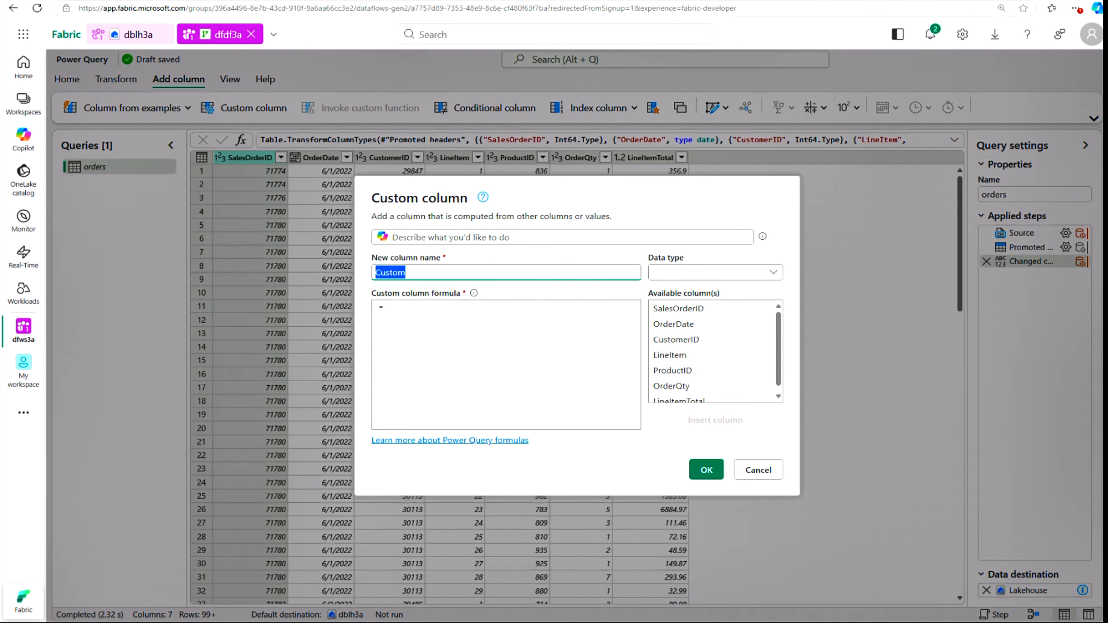
type("MonthNo")
left_click(769, 273)
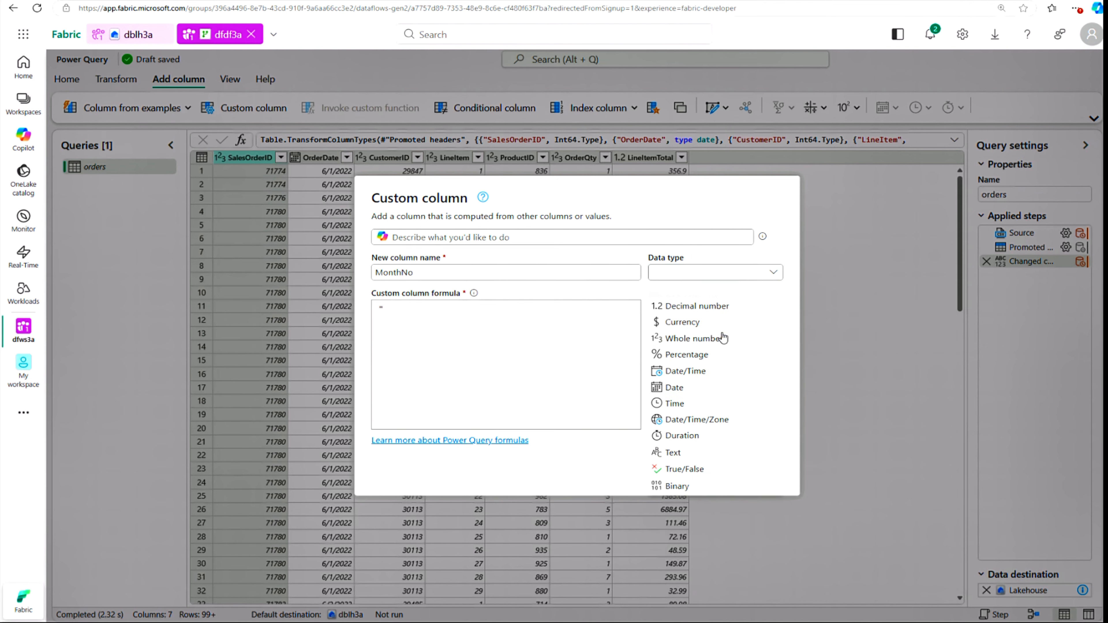
left_click(722, 337)
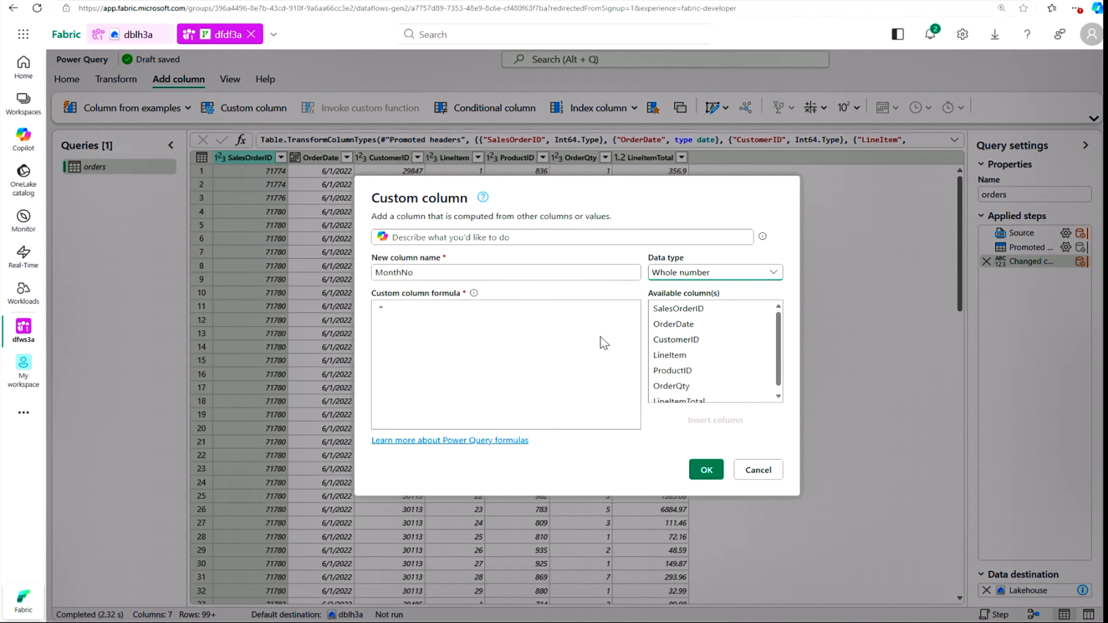
left_click(411, 327)
type("Date.Month([OrderDate])")
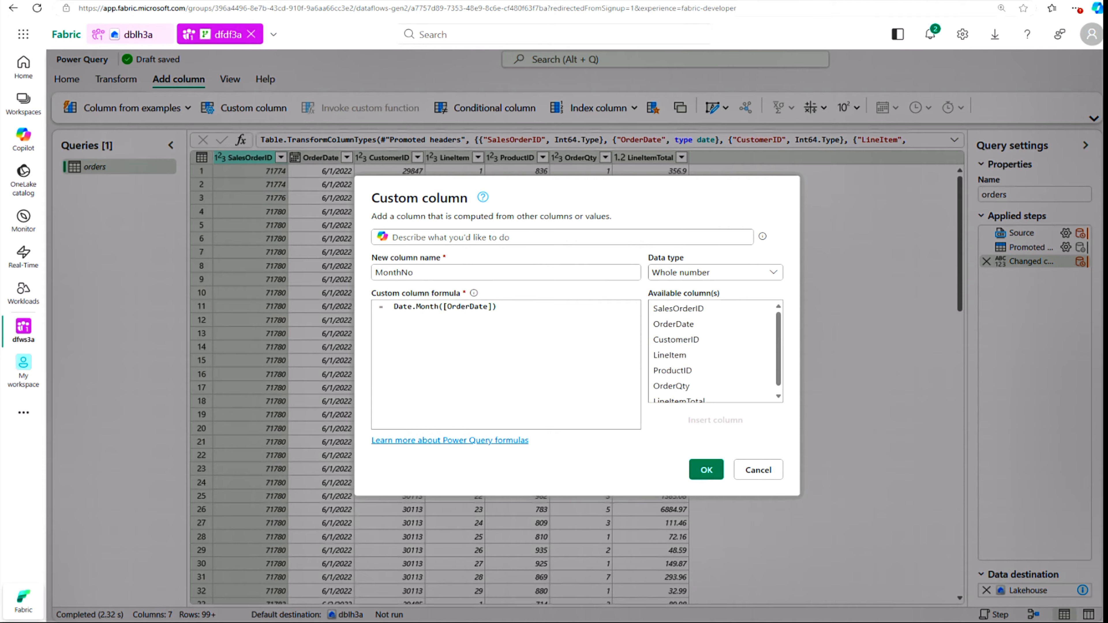
left_click(704, 472)
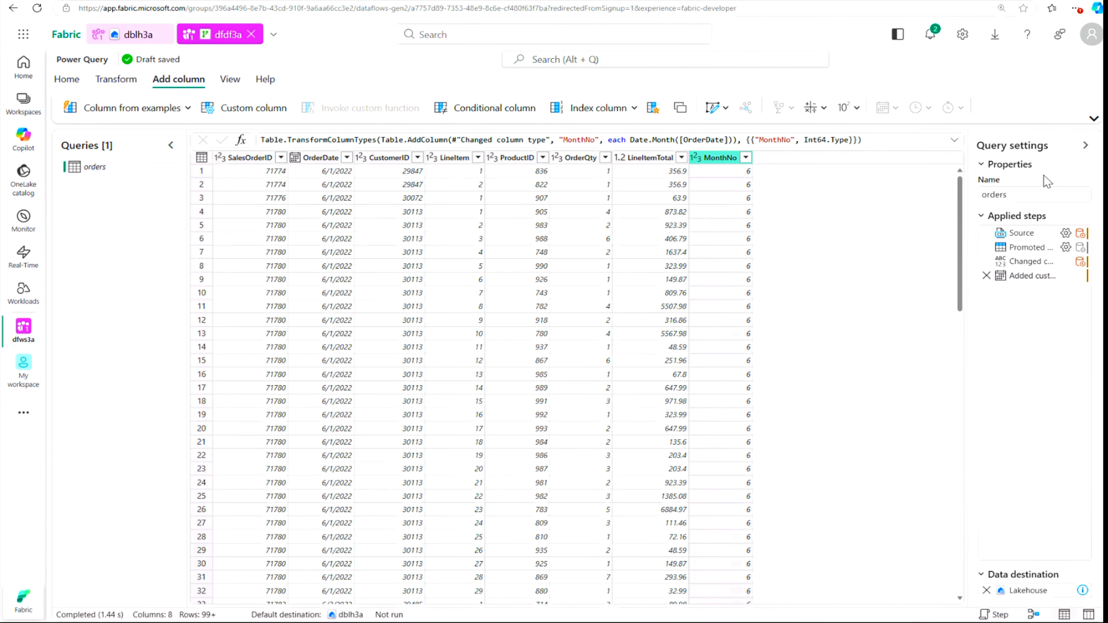
- Examine the added custom step, the diagram view of the orders query, and the details and options of its default data destination
mouse_move(1027, 276)
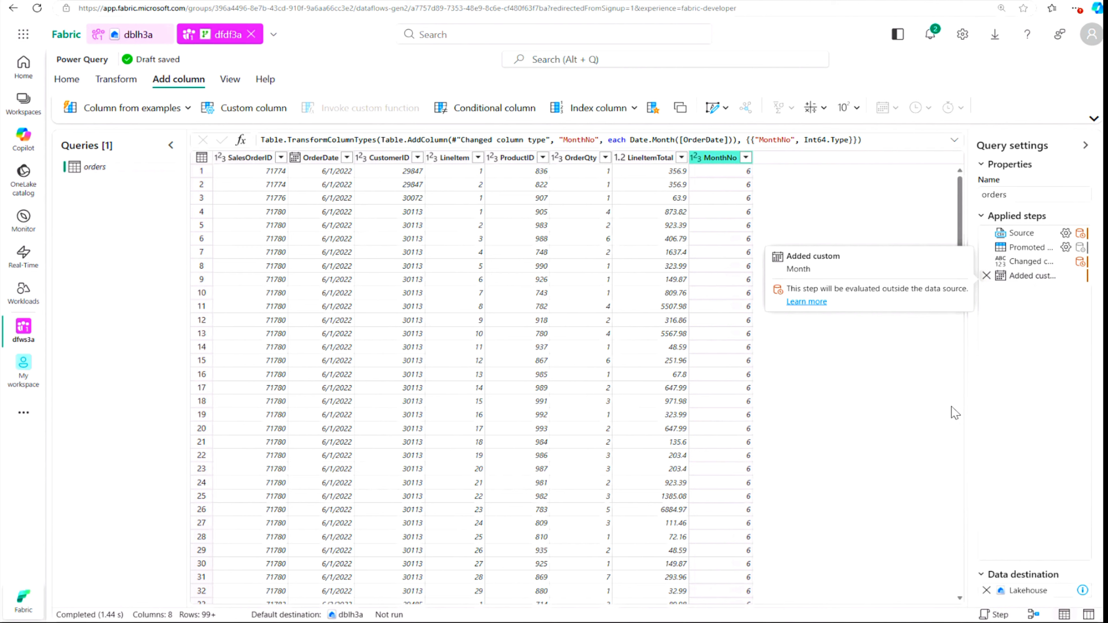
left_click(1034, 615)
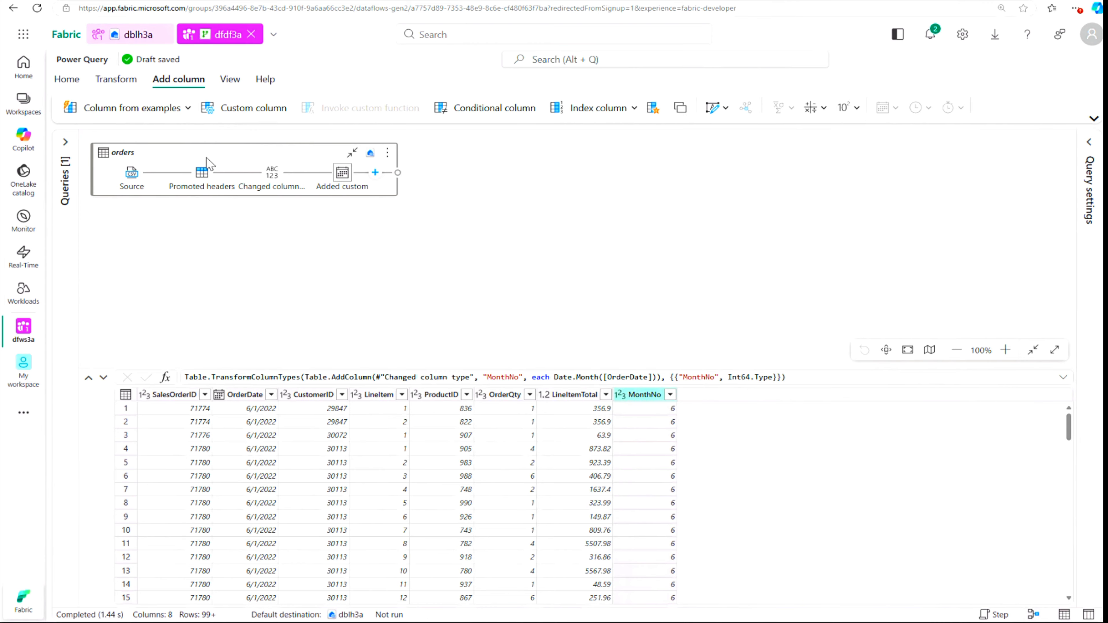
left_click(1032, 616)
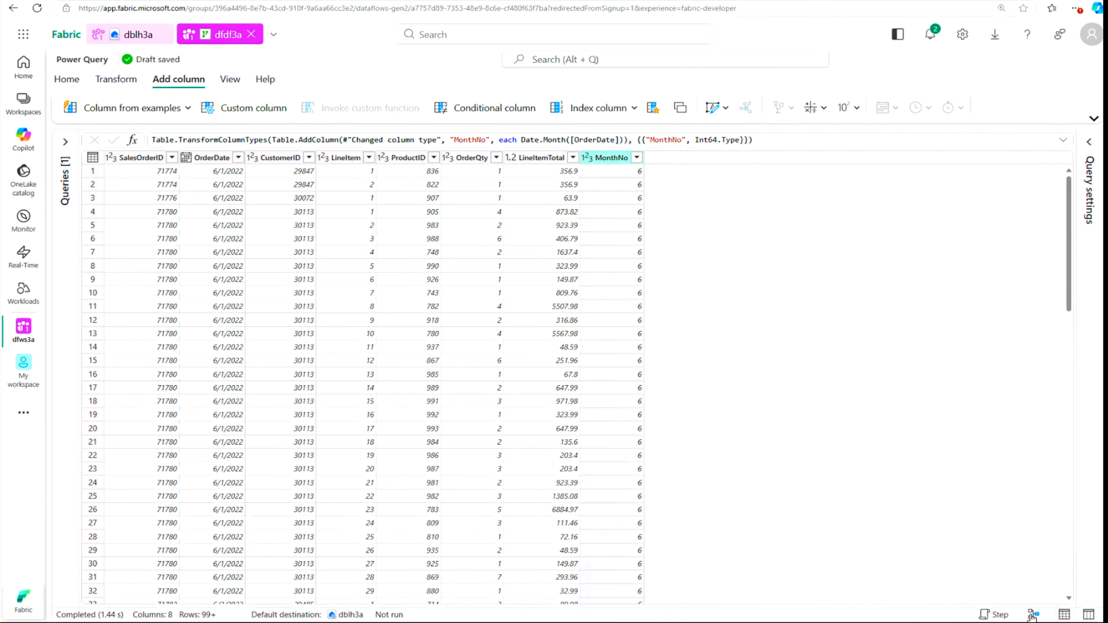
left_click(64, 82)
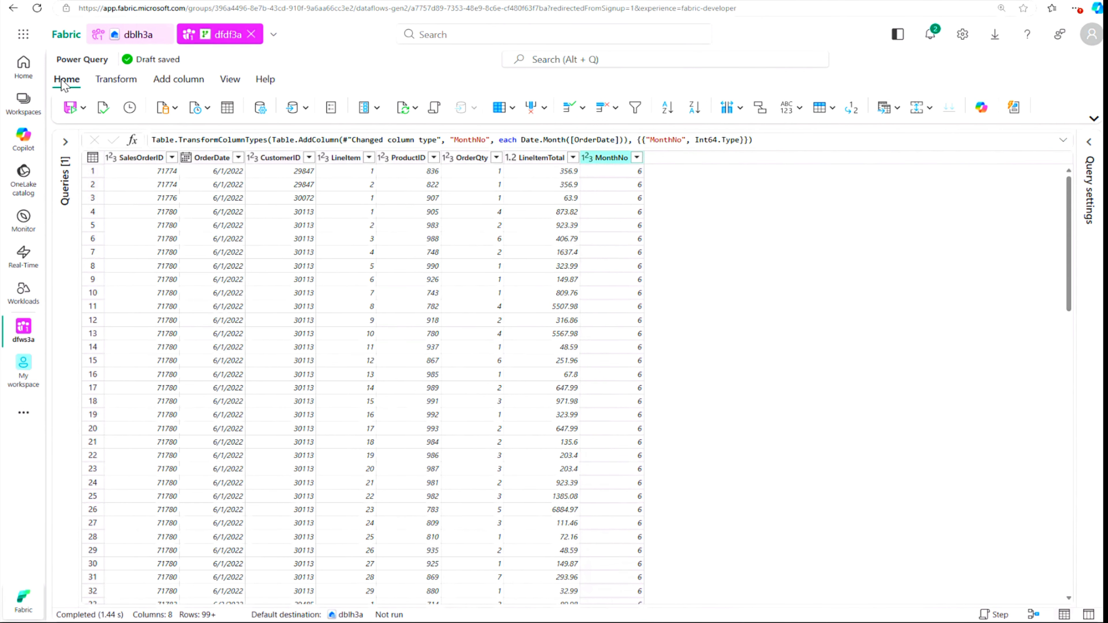
left_click(305, 109)
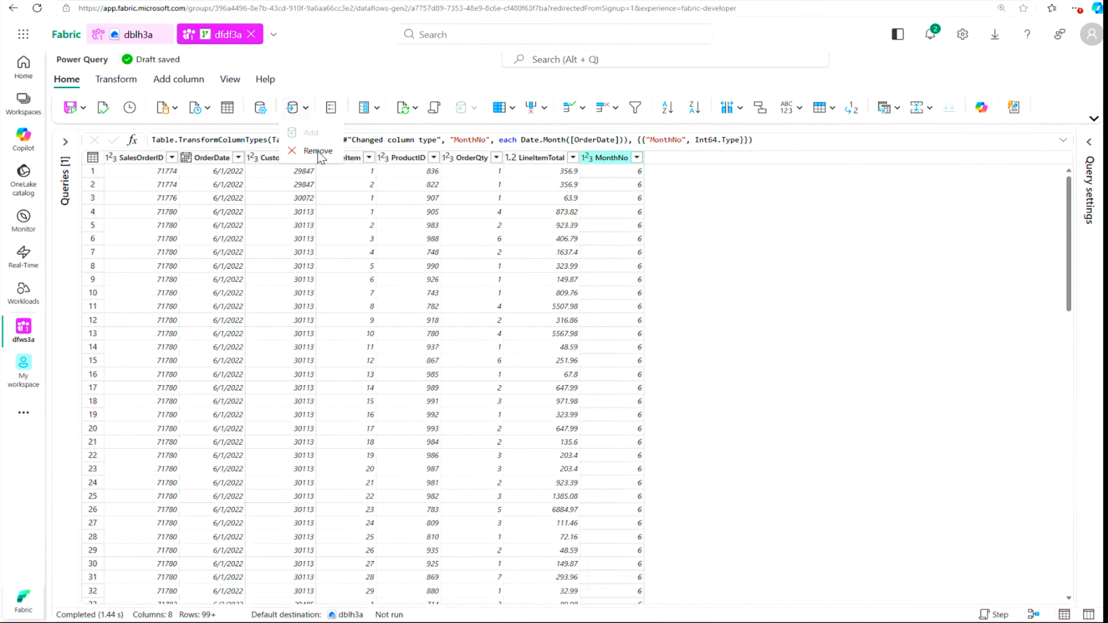
left_click(881, 369)
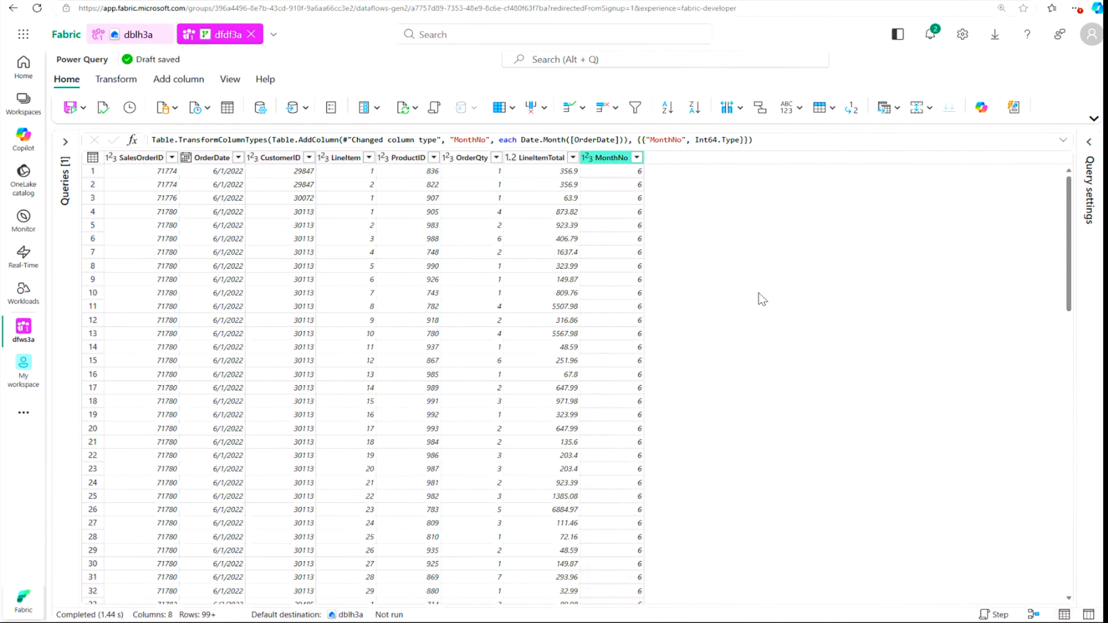
left_click(1033, 616)
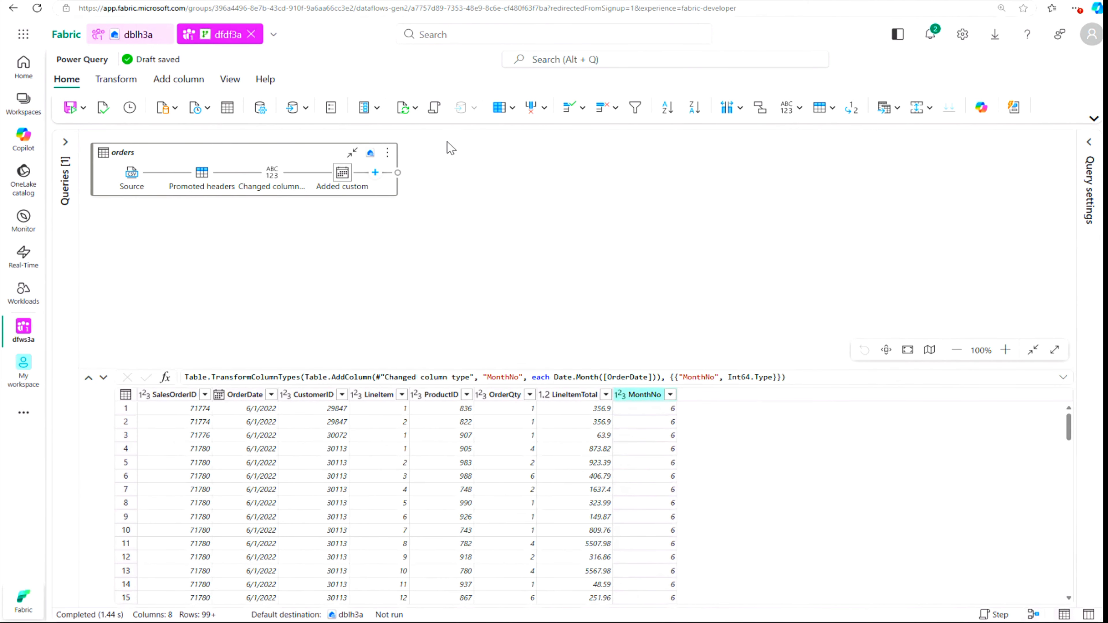
mouse_move(371, 157)
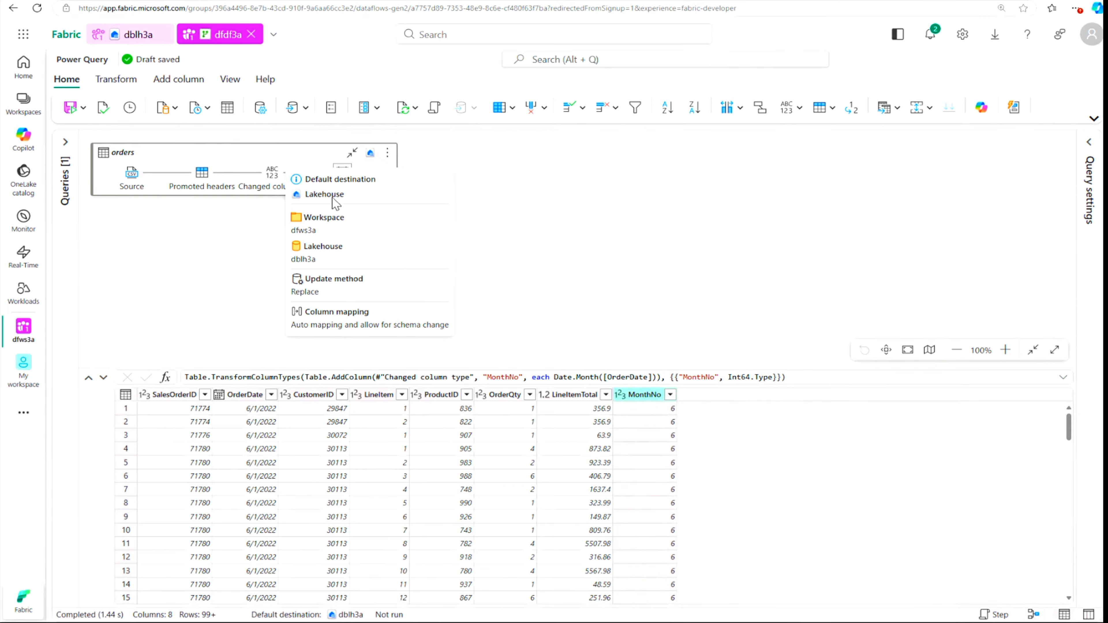
left_click(306, 108)
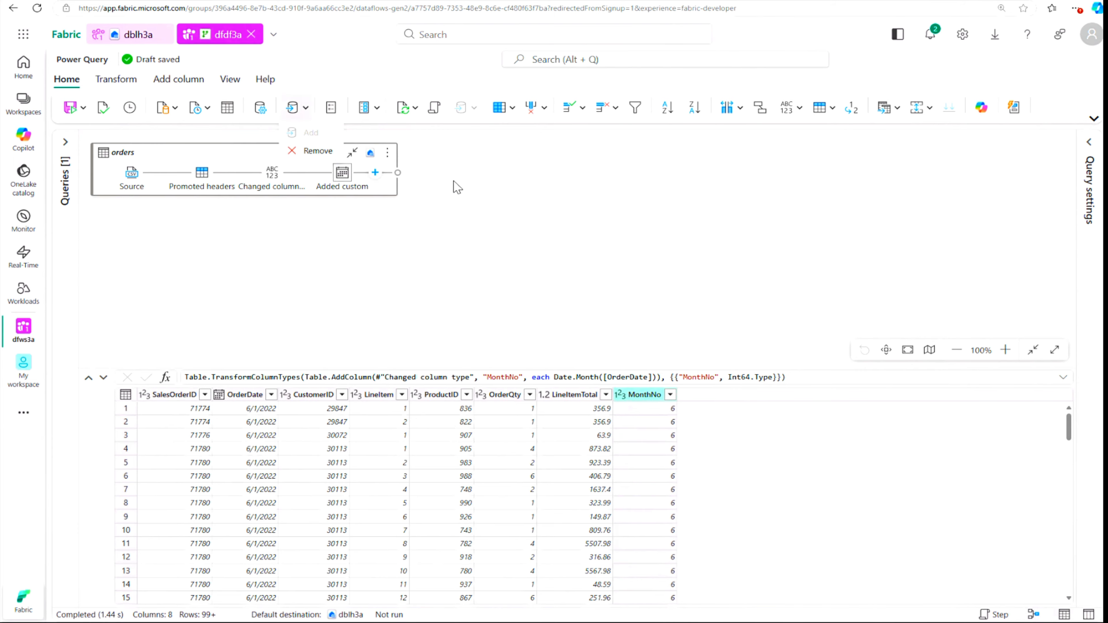
left_click(474, 196)
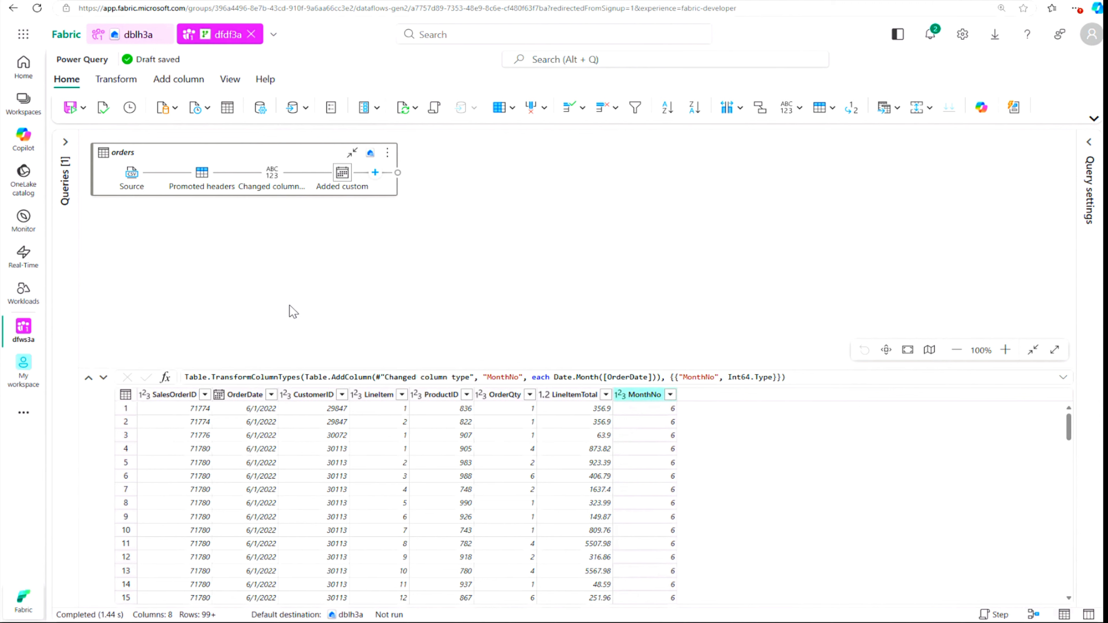
- Create a pipeline named Load data in the dfws3a workspace, dismissing the task flow tip
left_click(20, 334)
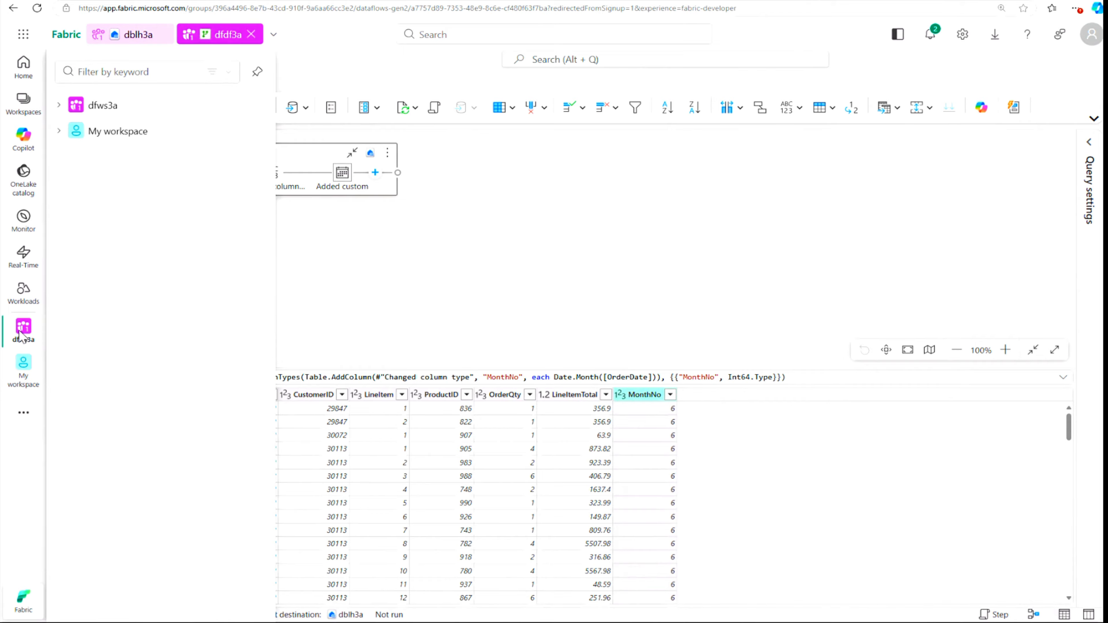
left_click(103, 106)
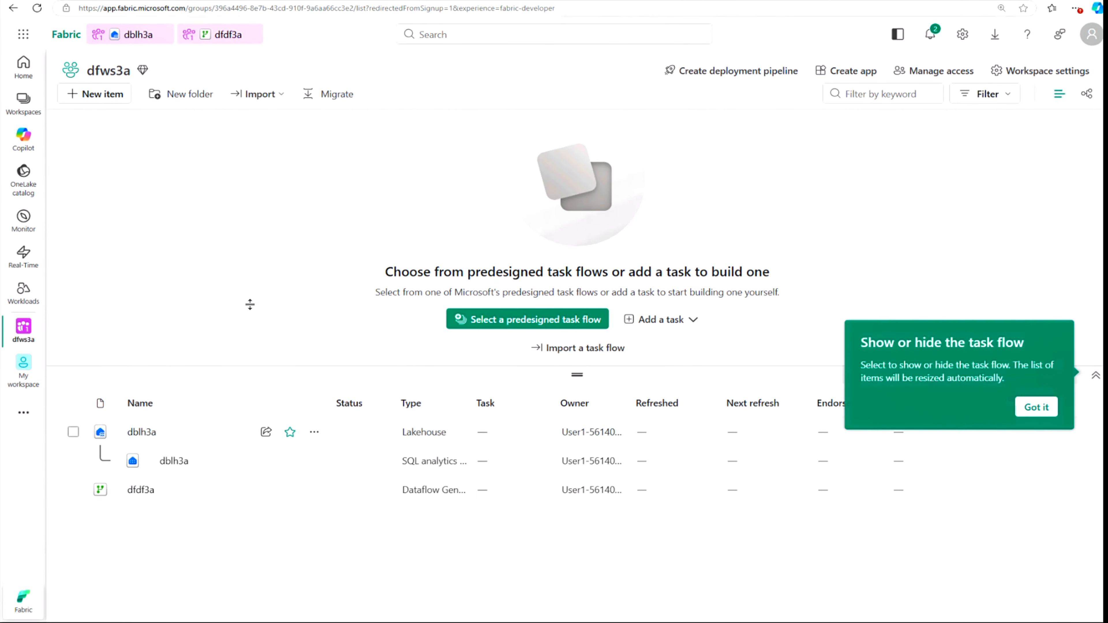
left_click(113, 98)
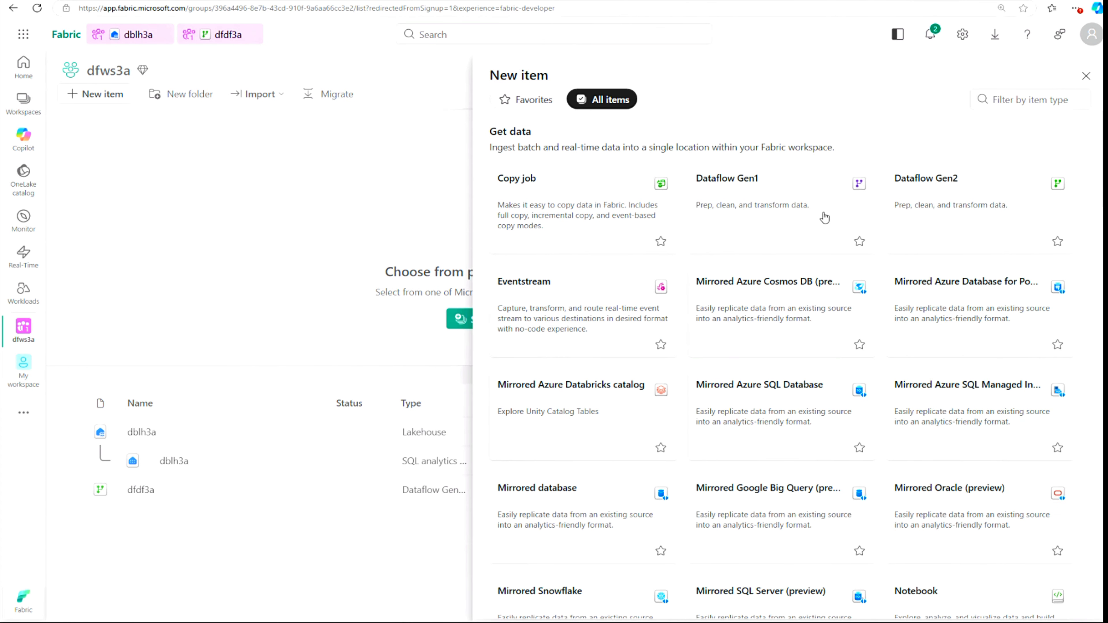
left_click(1005, 100)
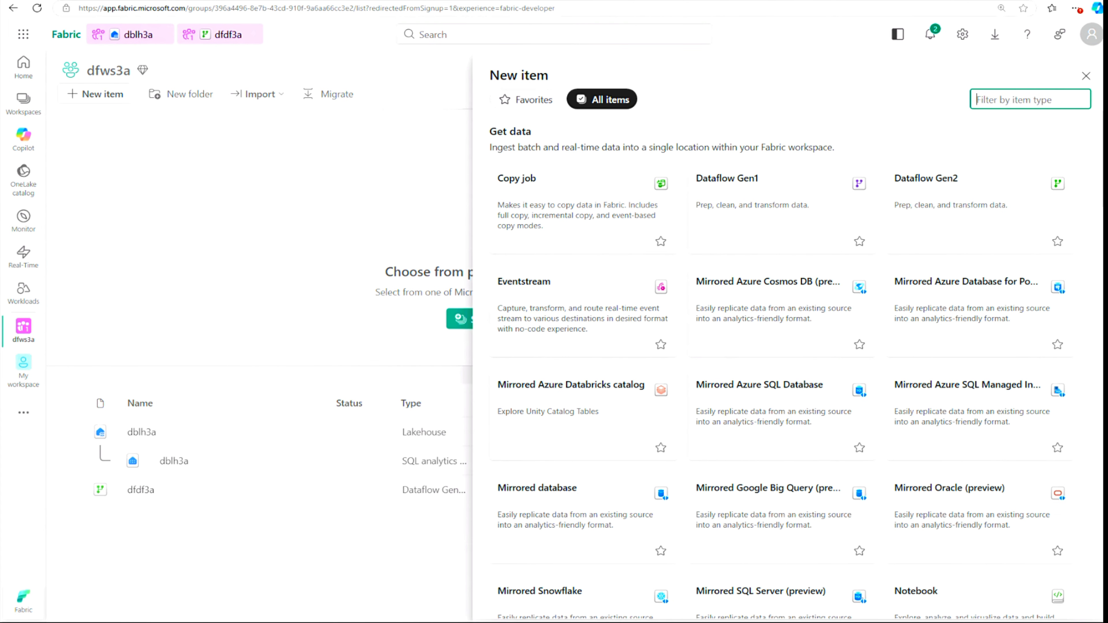
type("pipeline")
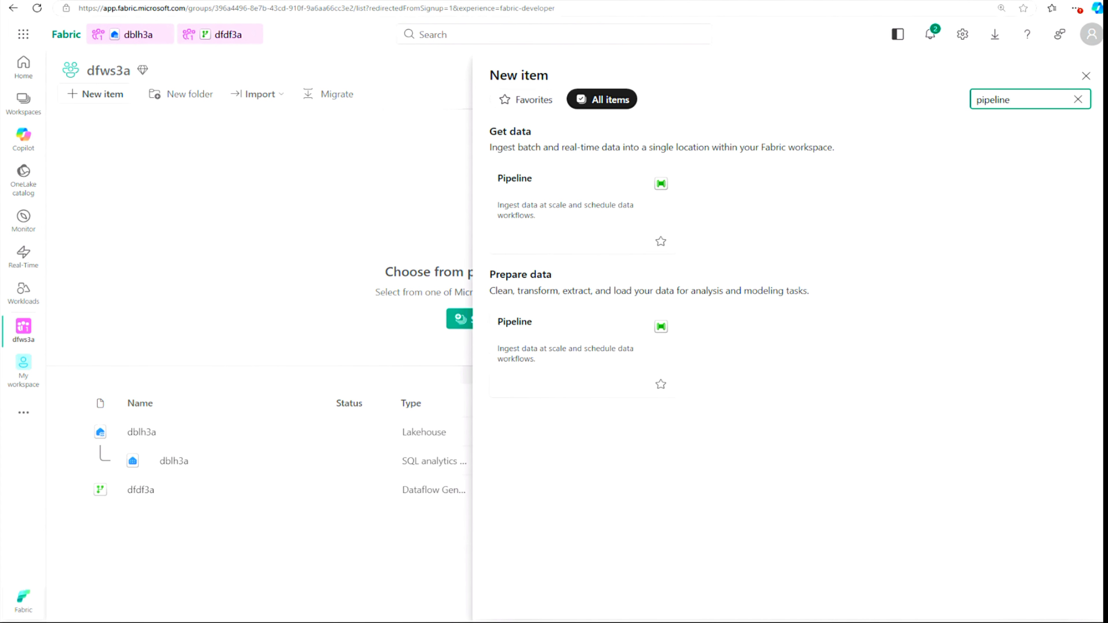
left_click(565, 199)
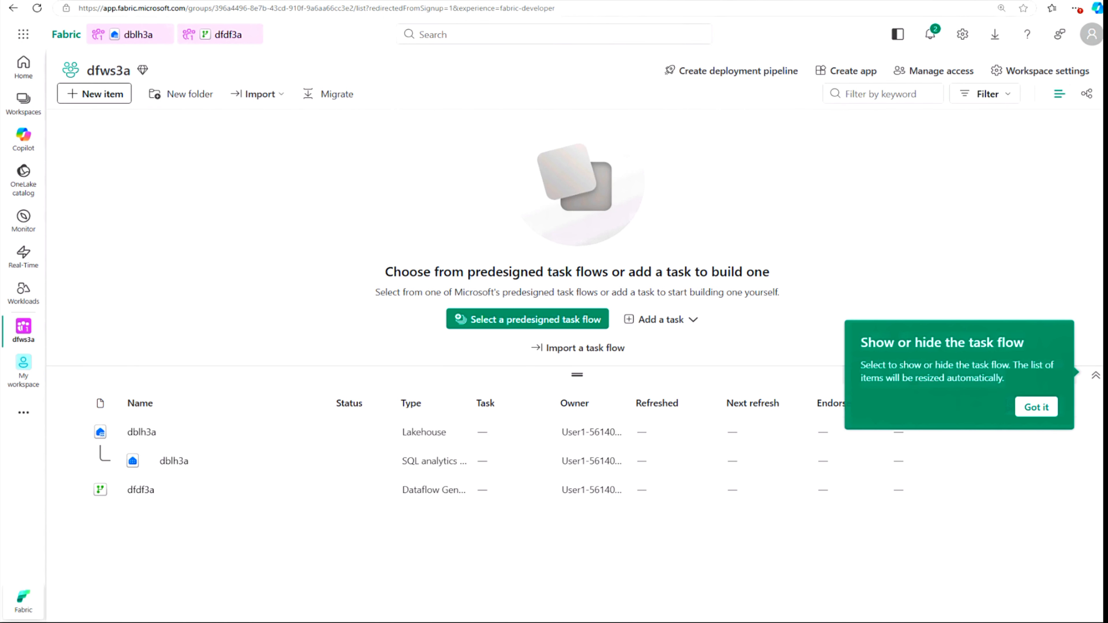
left_click(1039, 409)
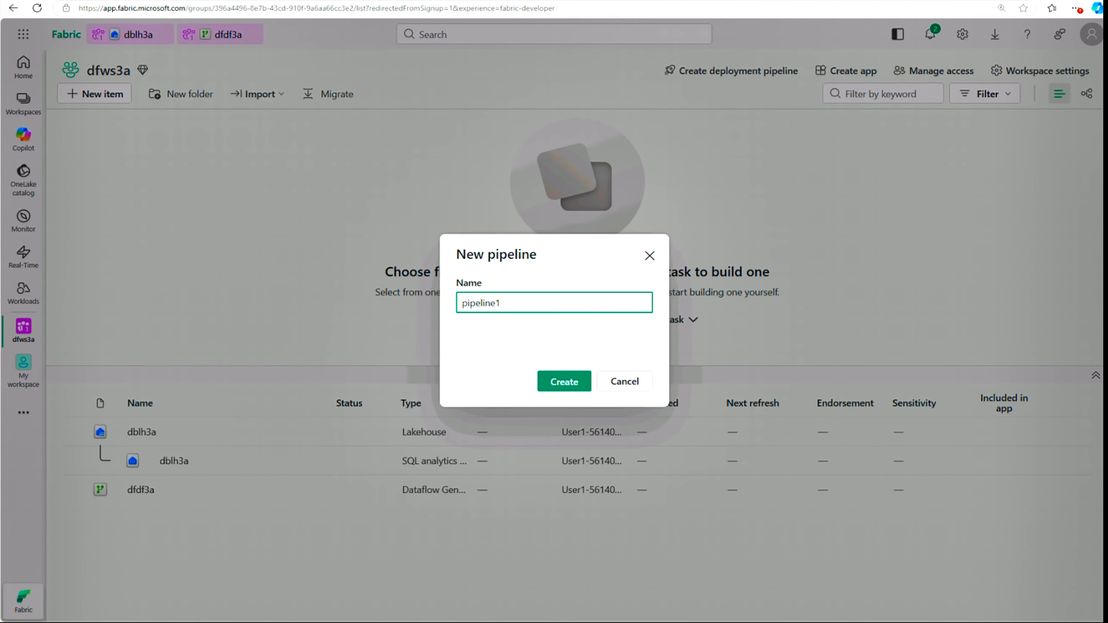
right_click(1106, 85)
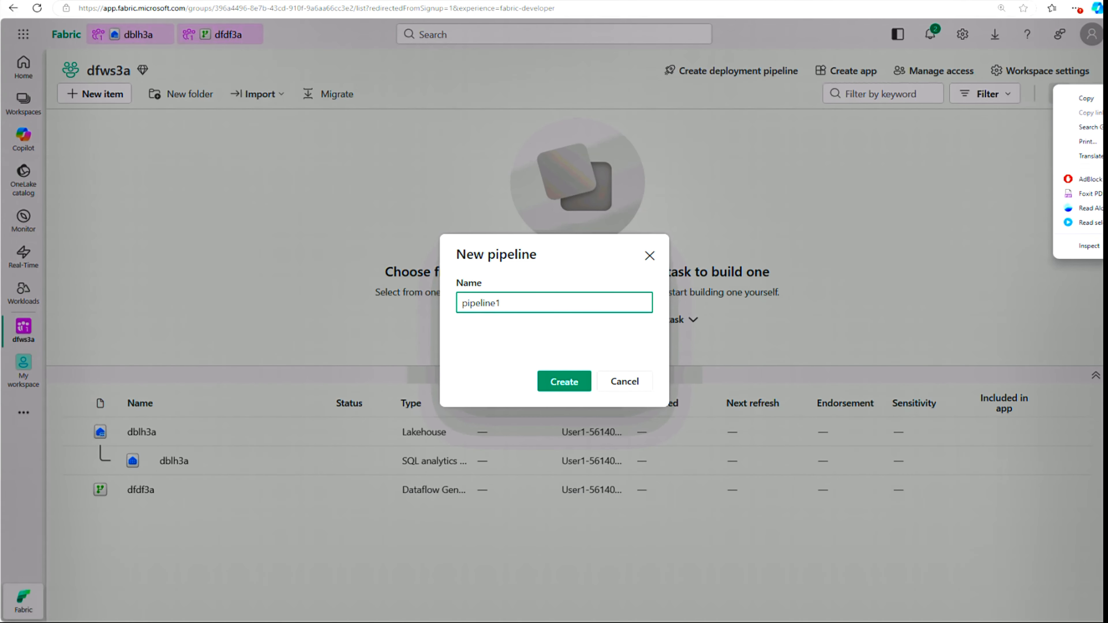
left_click(1077, 140)
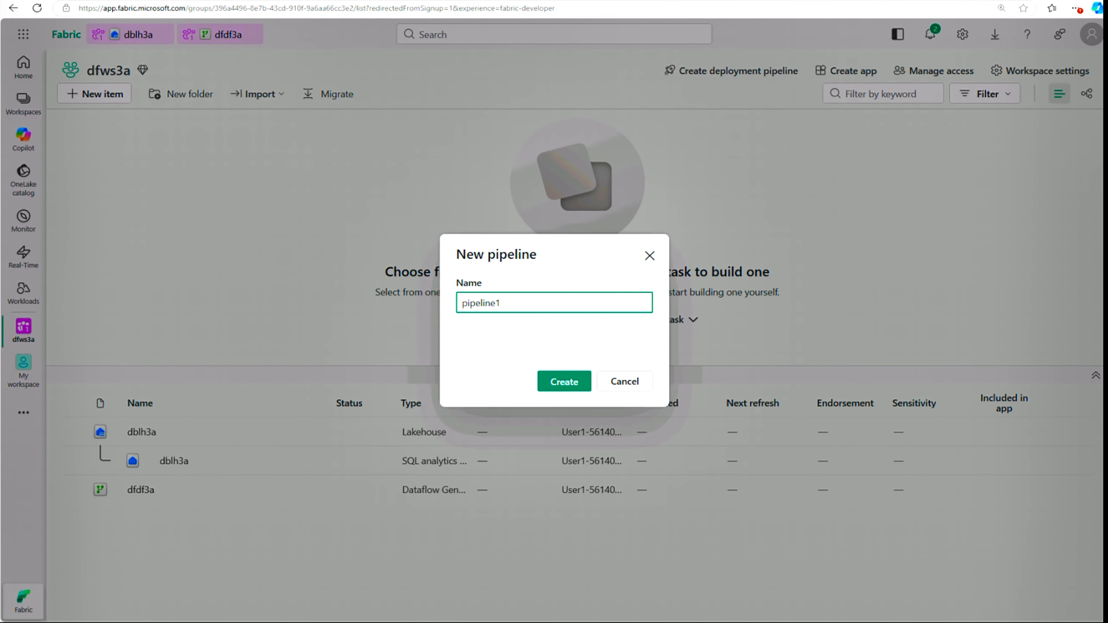
left_click_drag(502, 303, 442, 303)
type("Load data")
left_click(560, 384)
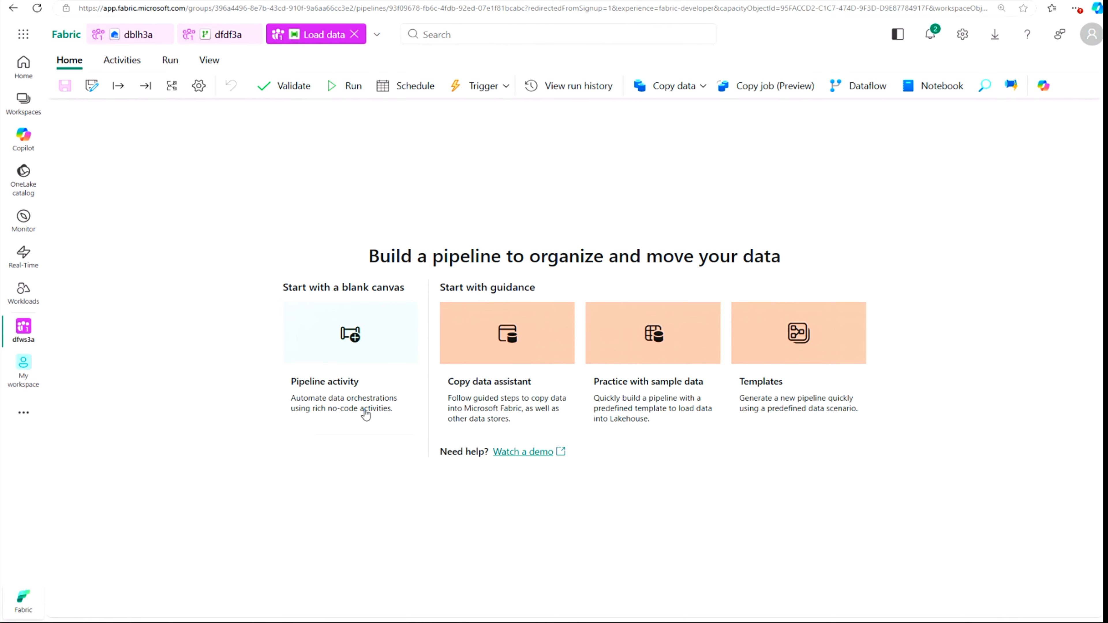
- Add a Dataflow activity to the blank pipeline canvas, reposition it, and set its dataflow to dfdf3a
left_click(368, 384)
left_click(369, 384)
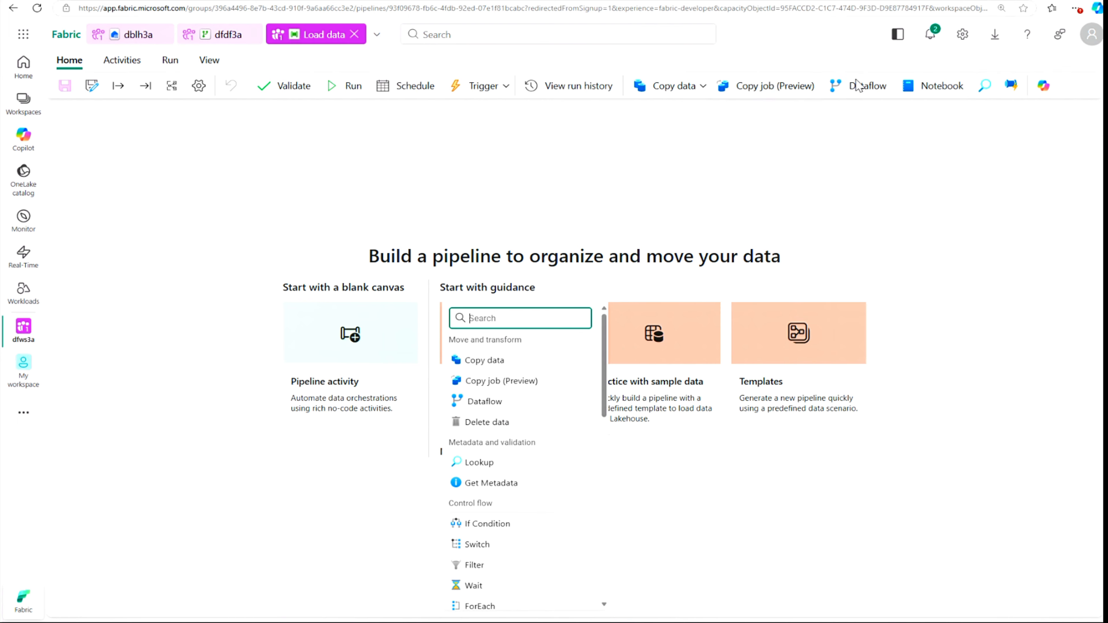
left_click(493, 403)
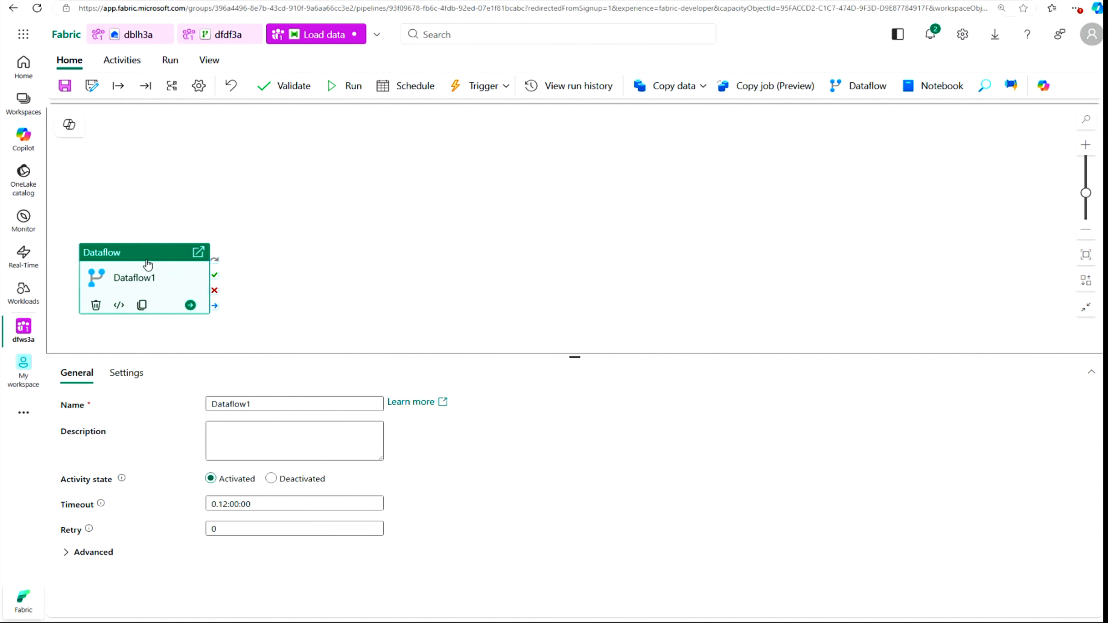
left_click_drag(149, 262, 284, 192)
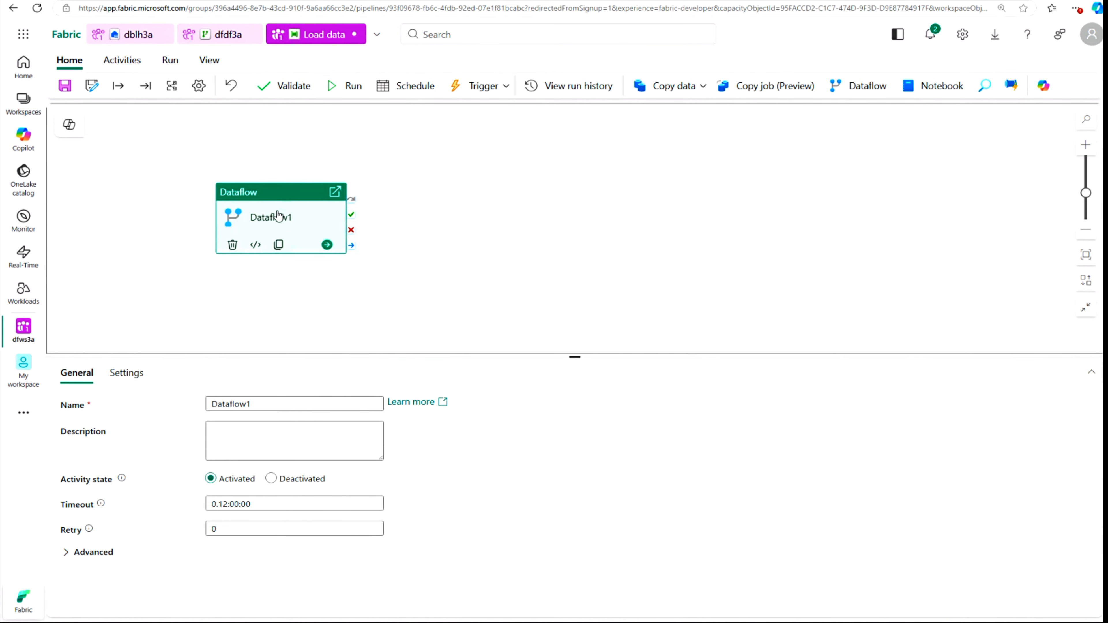
left_click(123, 376)
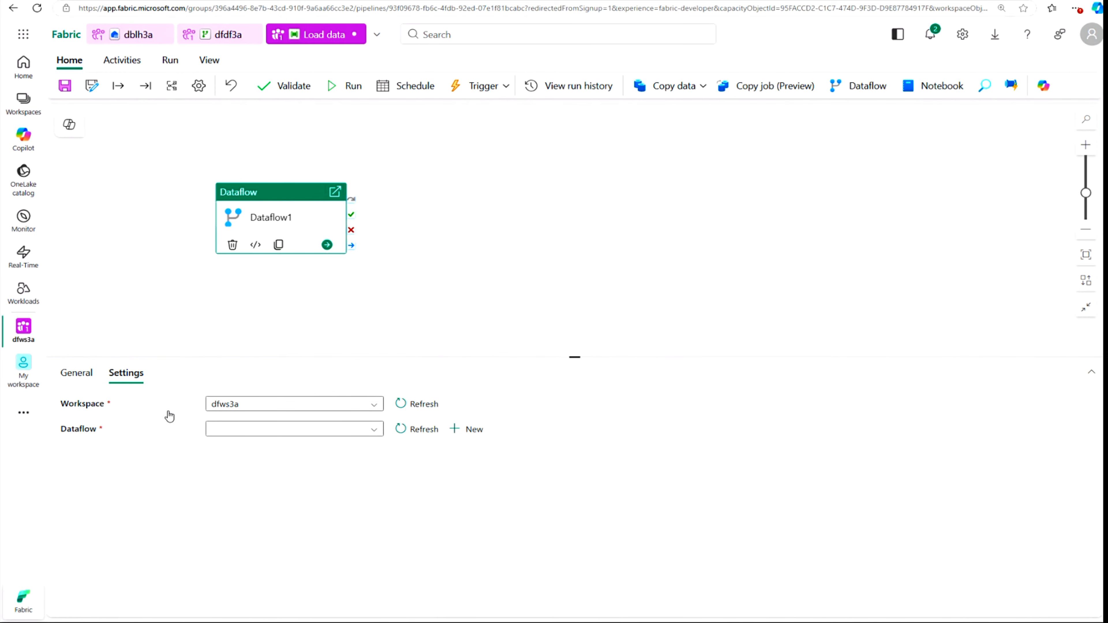
left_click(376, 432)
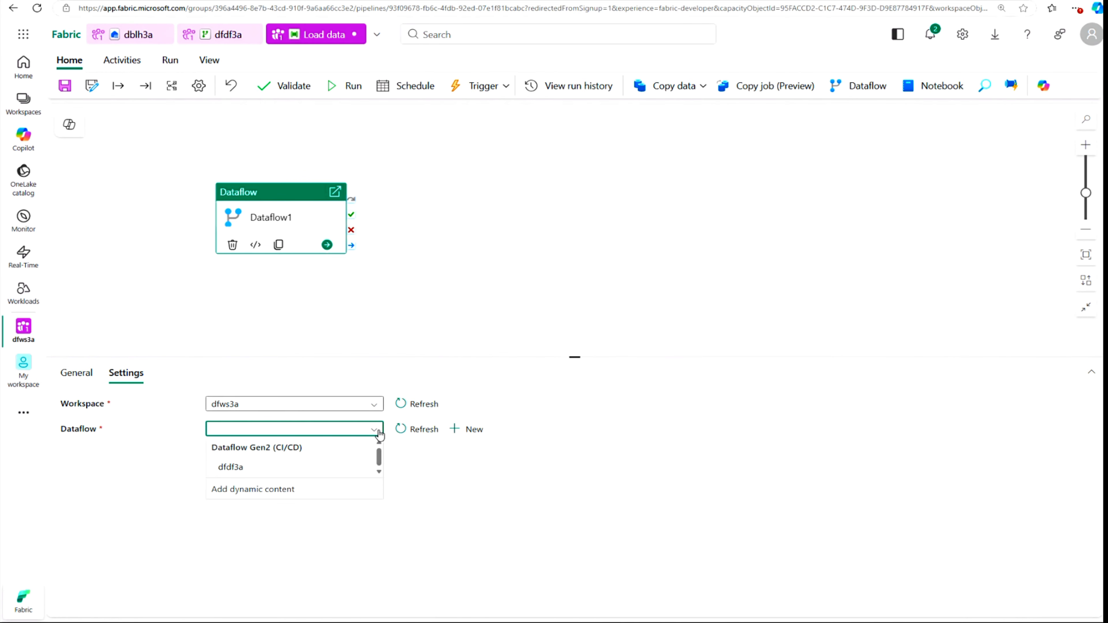
left_click(257, 469)
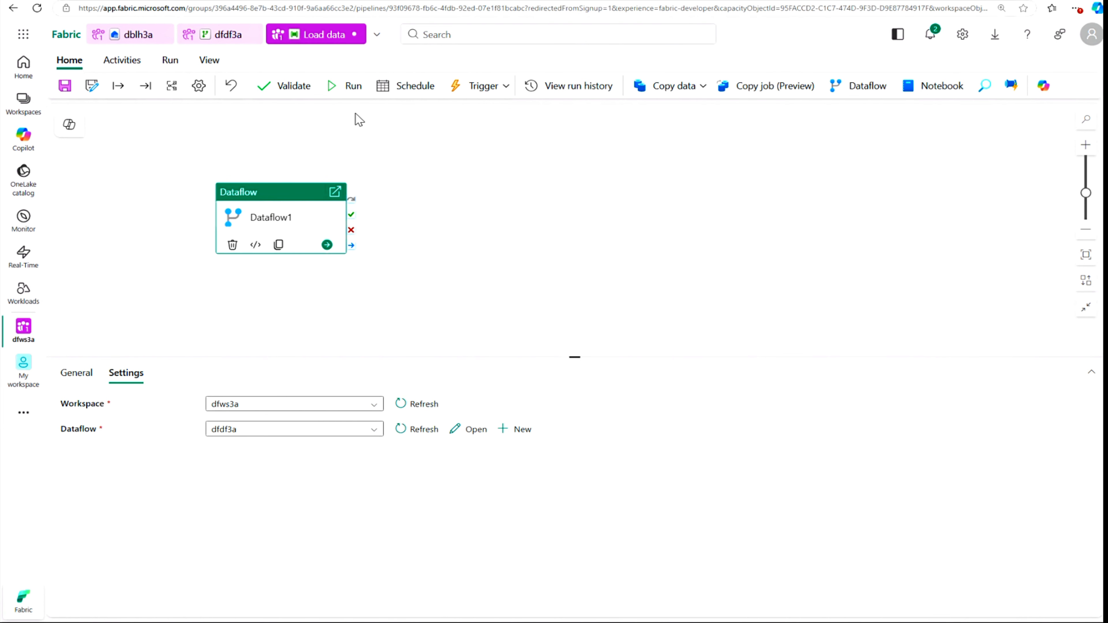
- Save the Load data pipeline, dismiss the saving notification, and run the pipeline
left_click(65, 87)
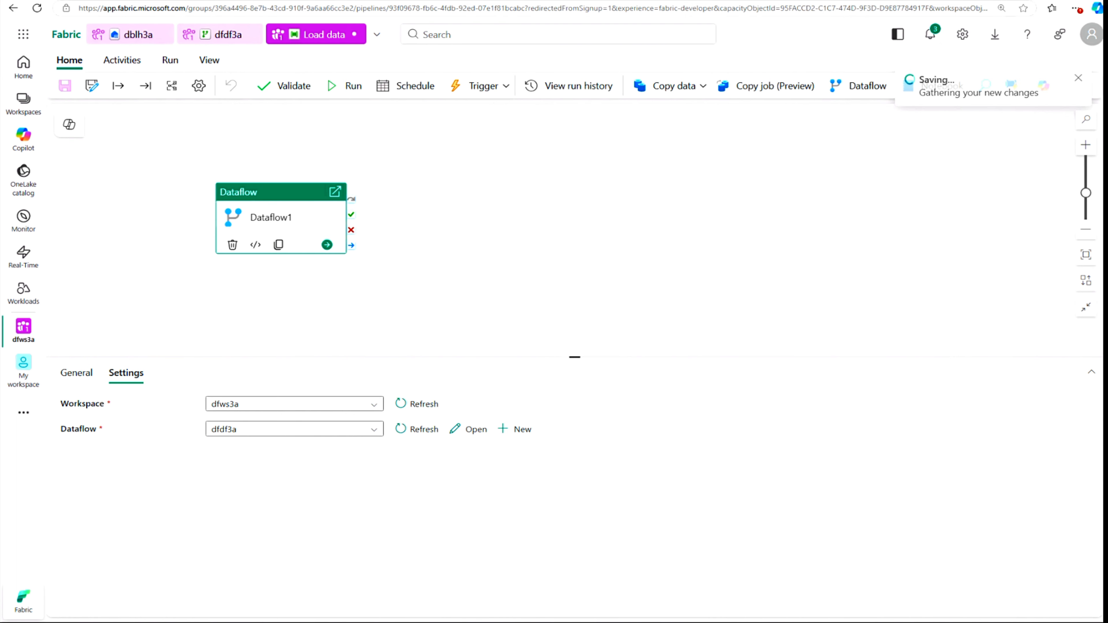
left_click(1079, 82)
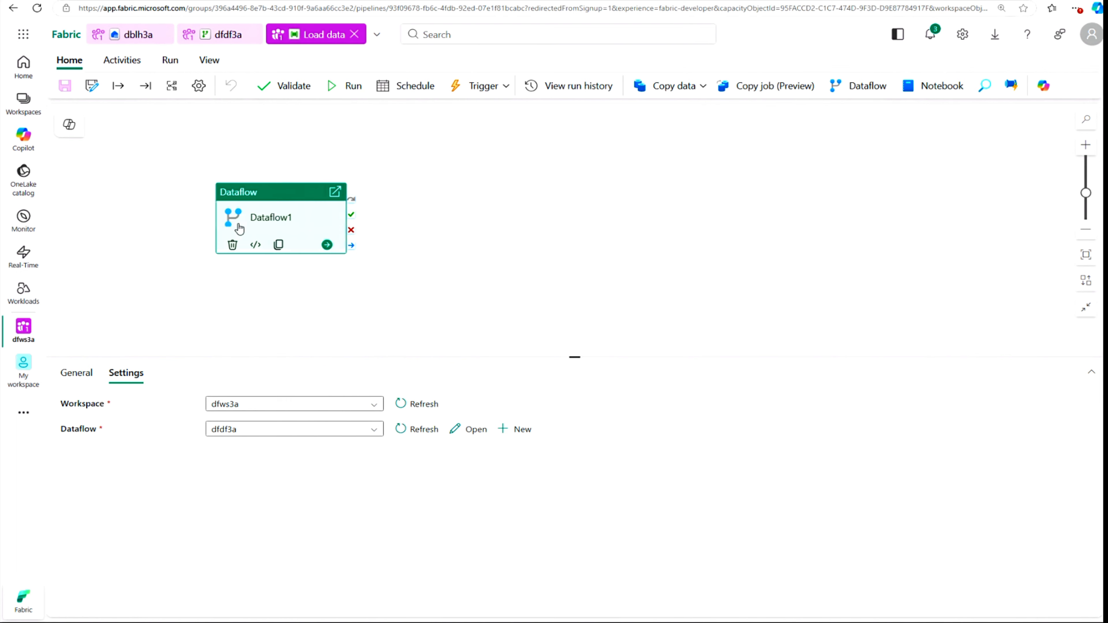
left_click(347, 86)
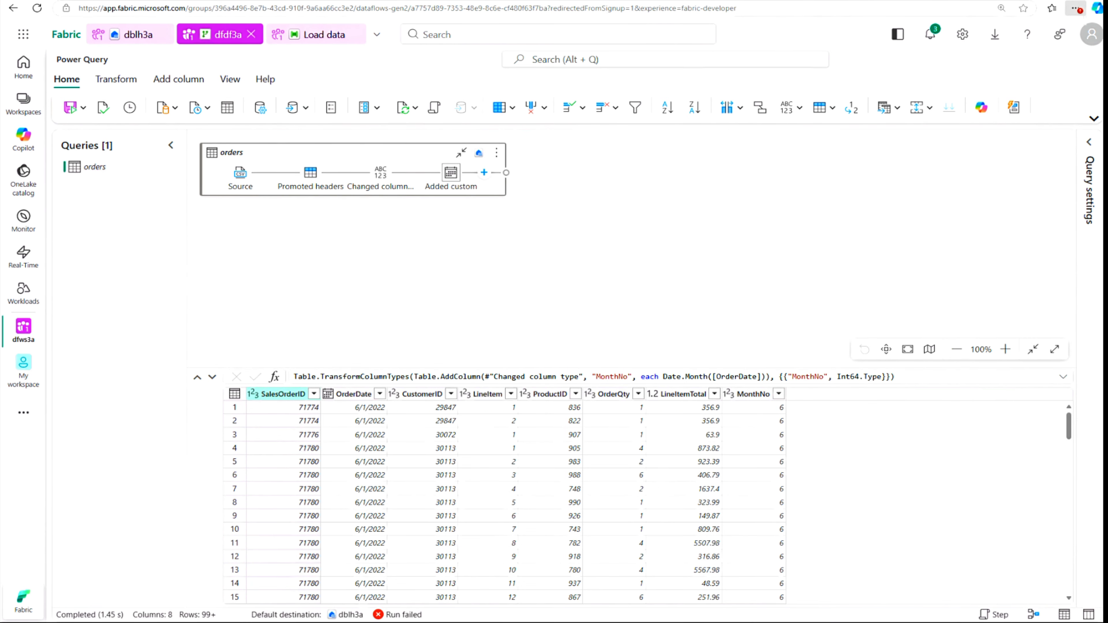
- Save and run the dfdf3a dataflow containing the orders query
mouse_move(481, 159)
left_click(83, 108)
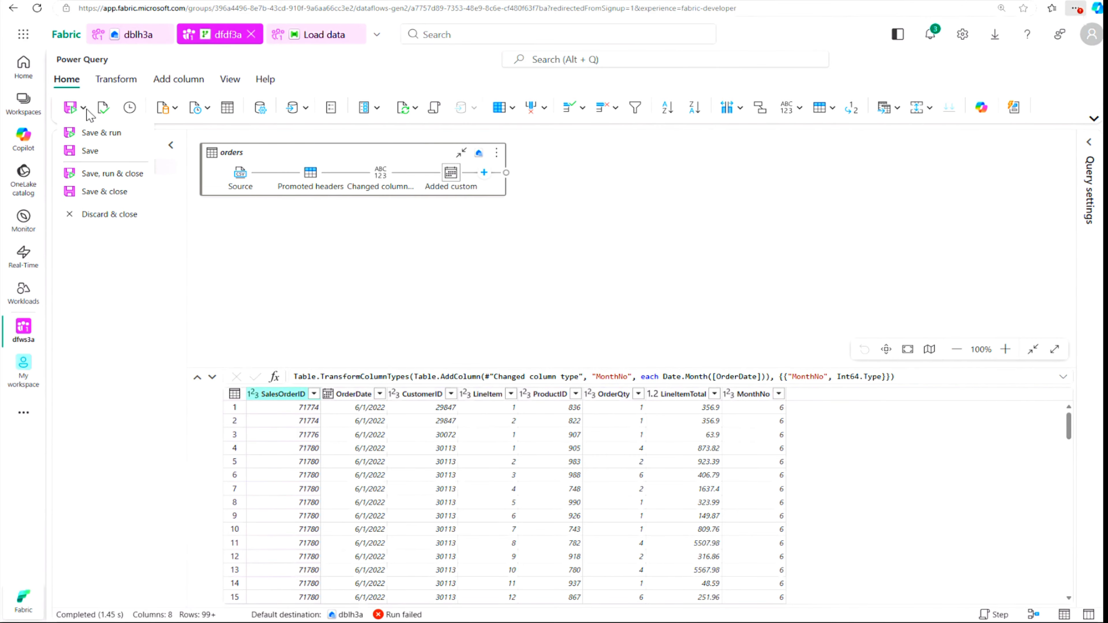
left_click(94, 133)
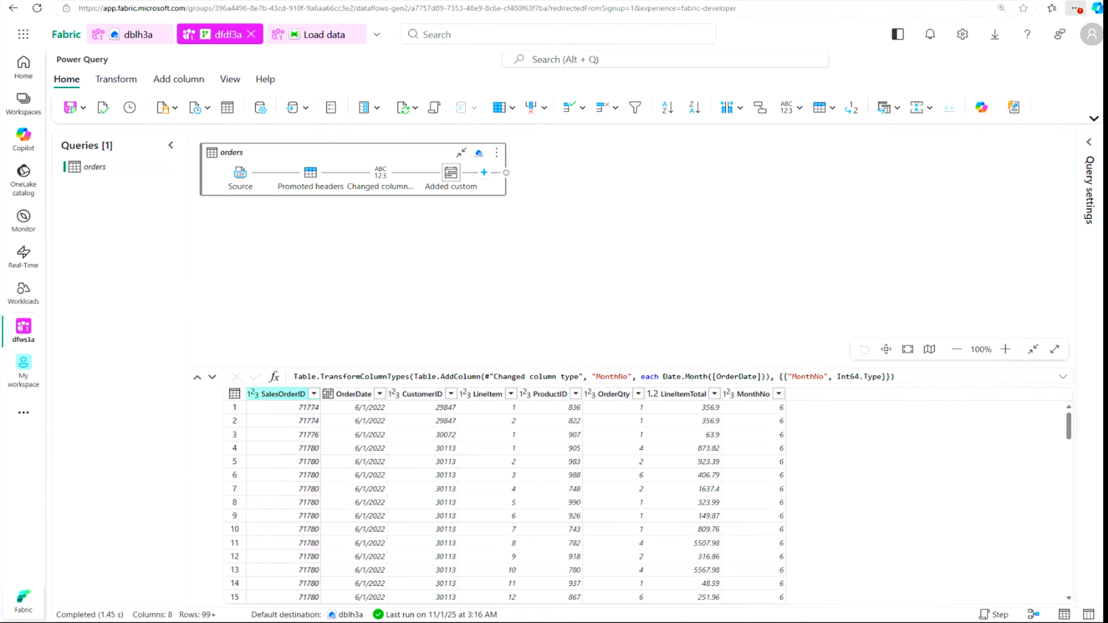
- Return to the dfws3a workspace and examine the dfdf3a dataflow's refresh status and available actions
left_click(24, 331)
left_click(114, 111)
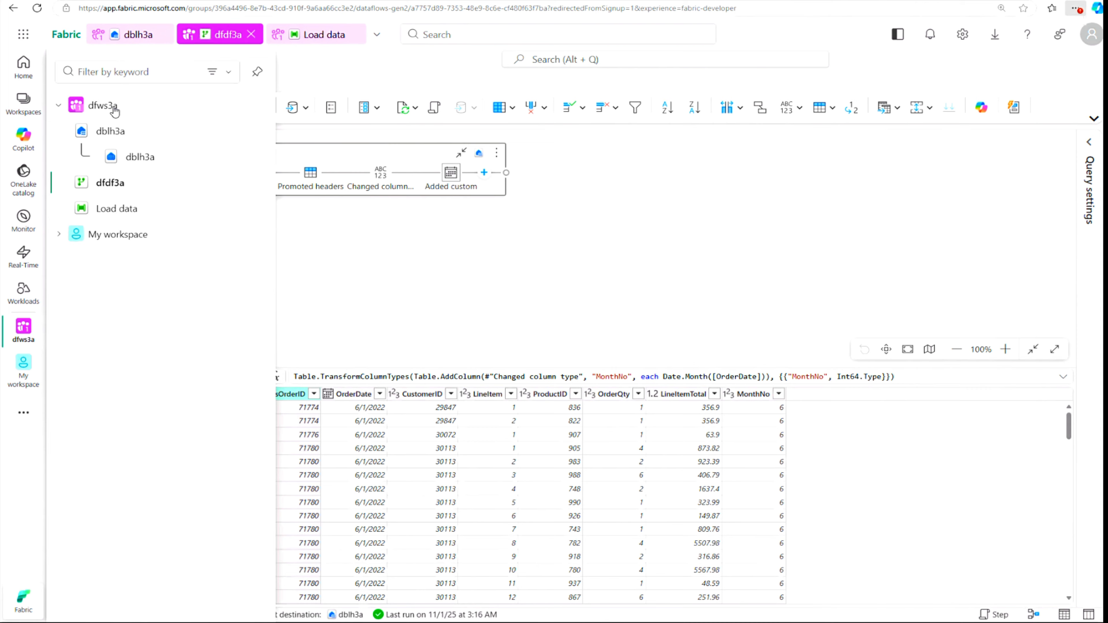
left_click(114, 110)
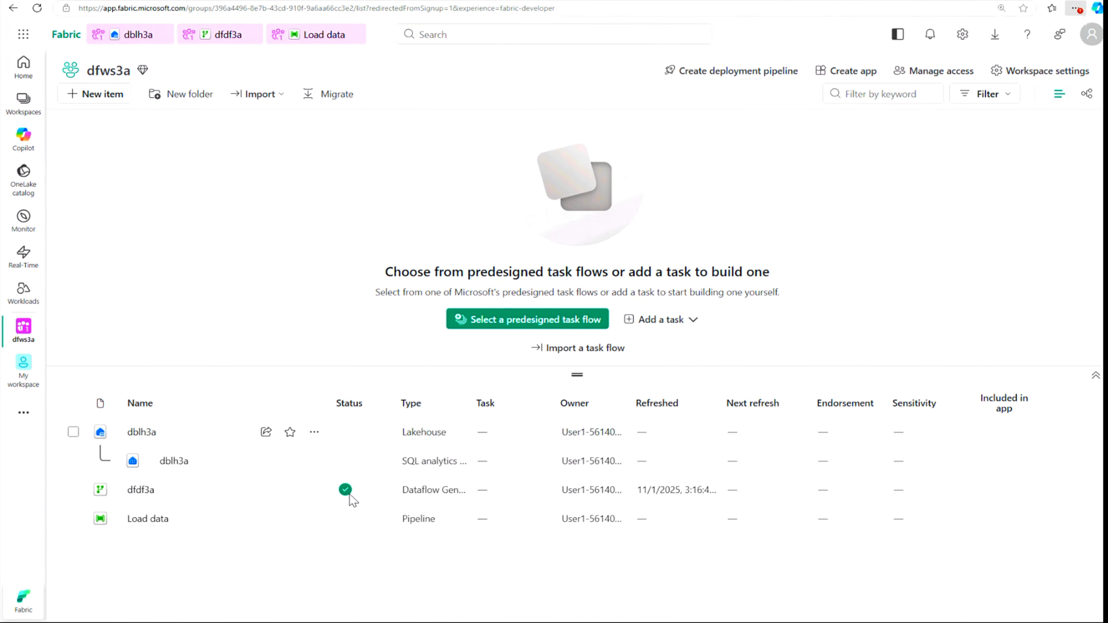
left_click(313, 491)
scroll(384, 578, "down", 2)
scroll(384, 578, "down", 2)
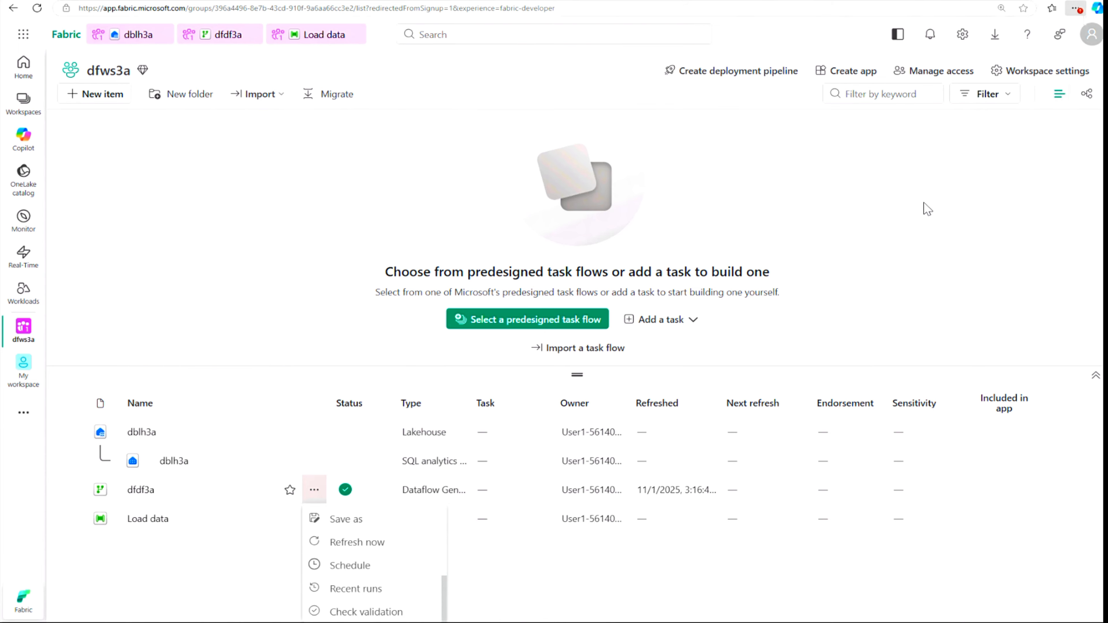
key("Escape")
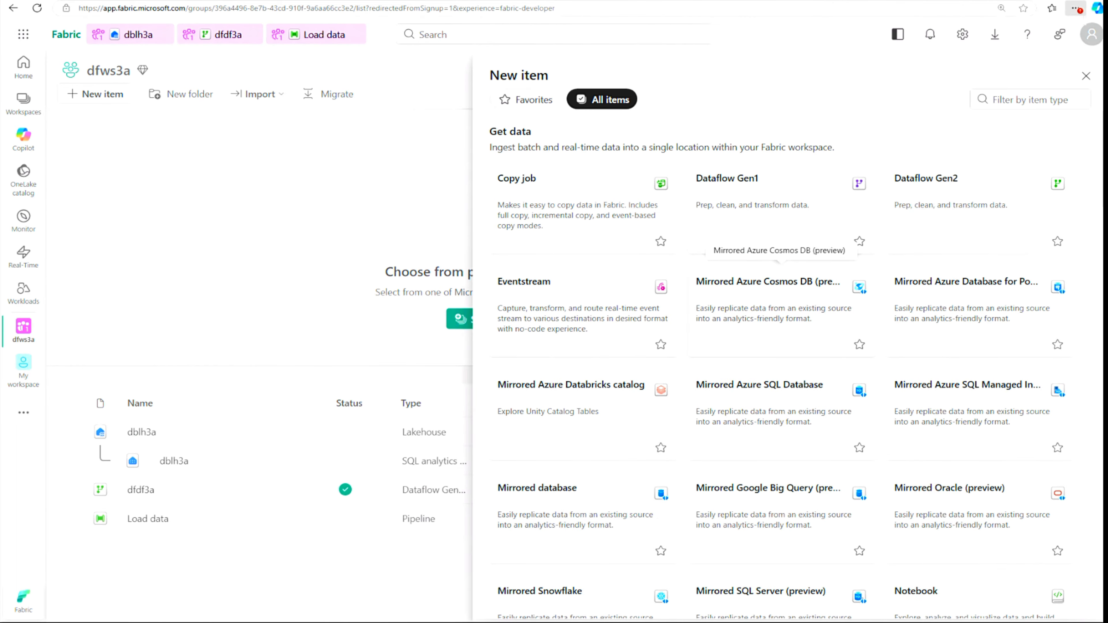
- Create a new pipeline named Load data in the dfws3a workspace
type("pipeli")
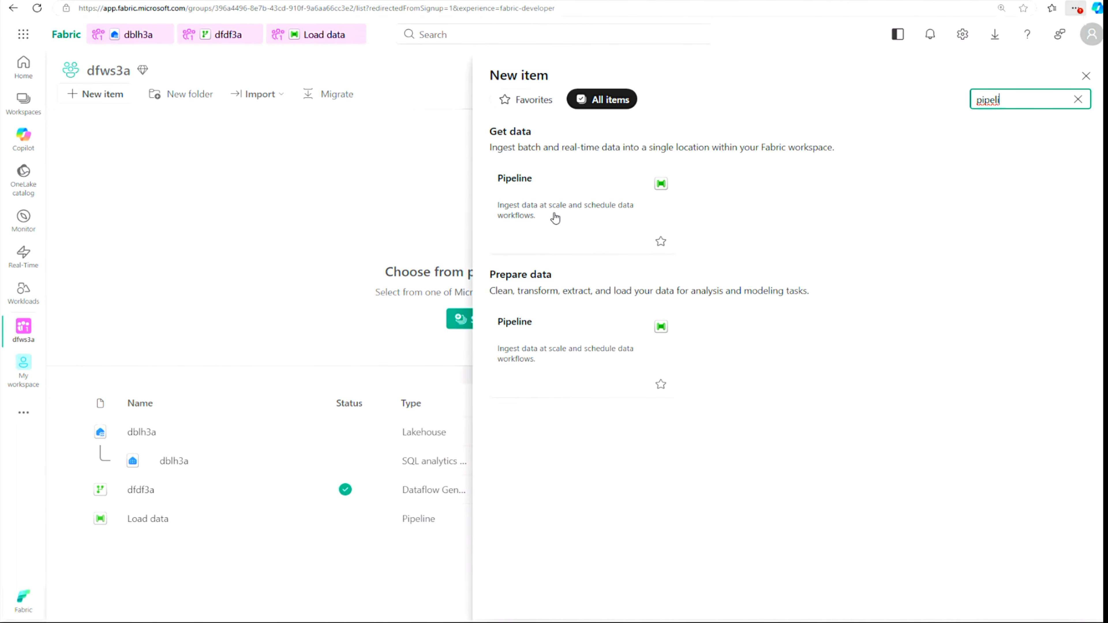
left_click(554, 213)
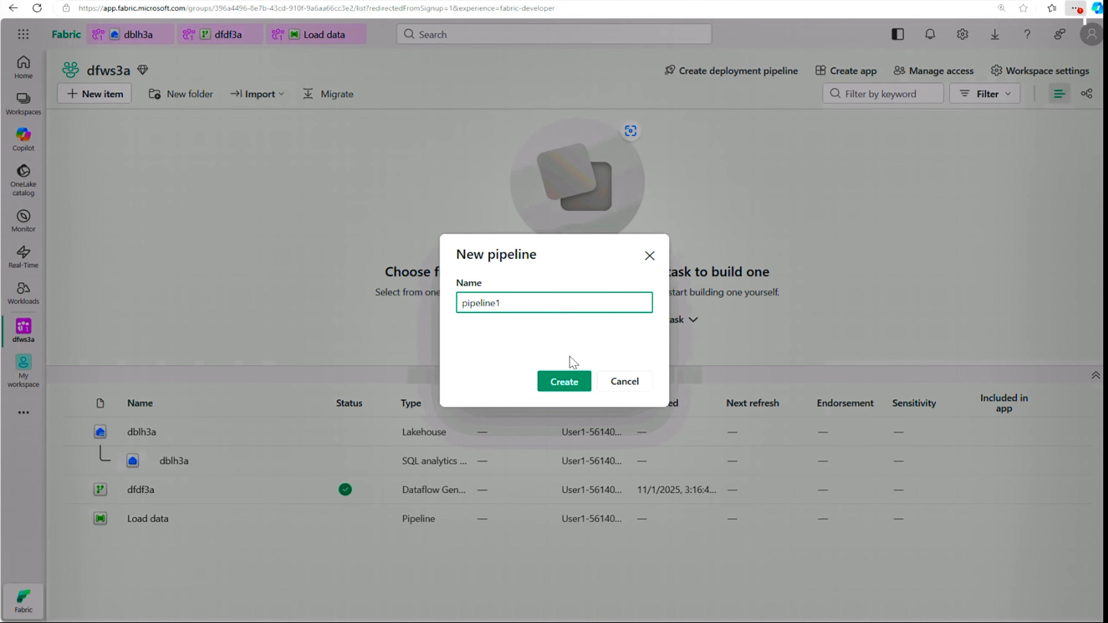
left_click_drag(502, 303, 460, 303)
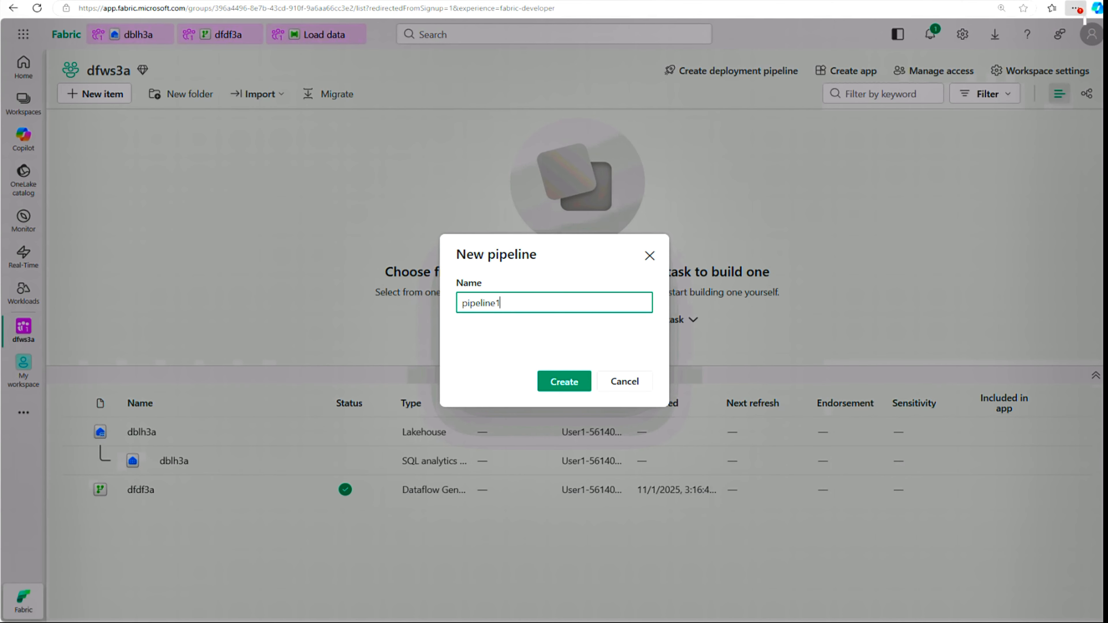
left_click_drag(501, 303, 456, 302)
type("Load data")
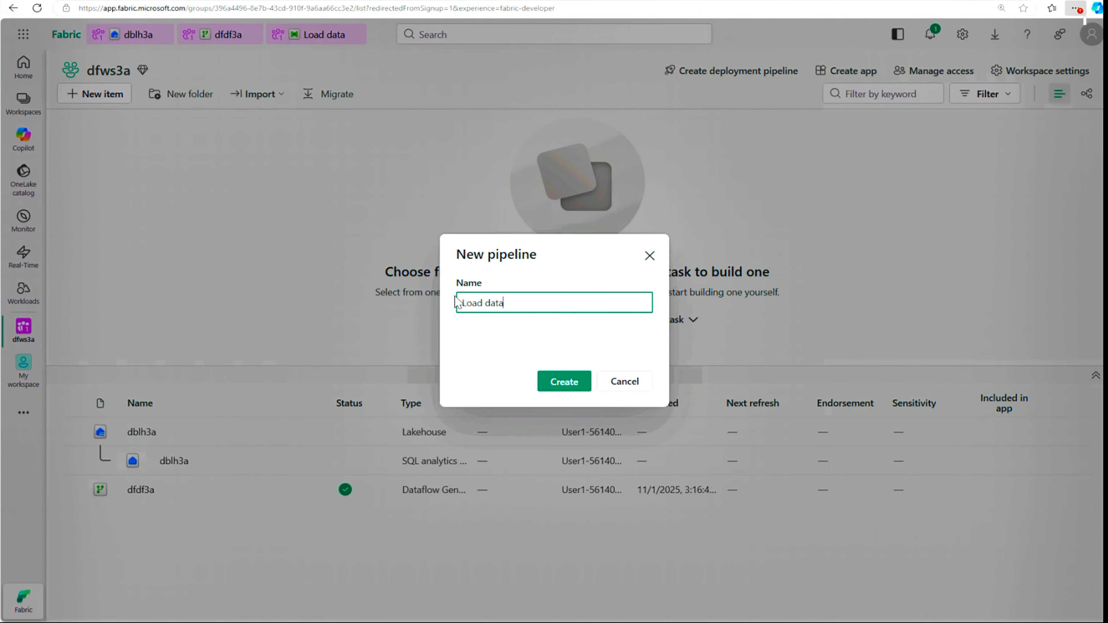
left_click(565, 384)
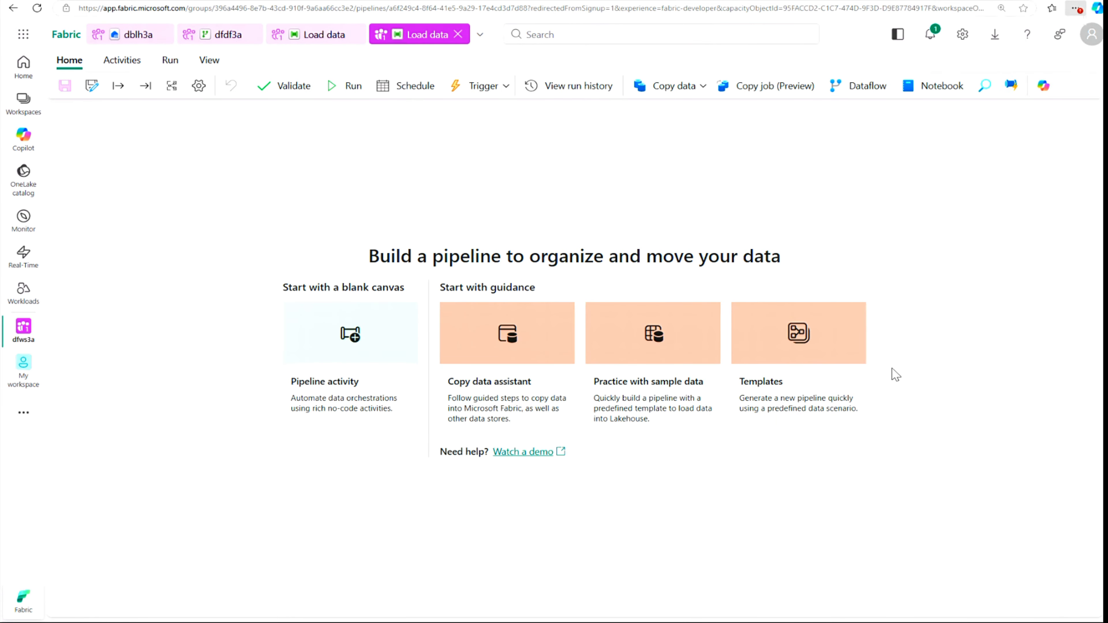
- Start the pipeline from a blank canvas with a Dataflow activity and set its dataflow to dfdf3a
left_click_drag(283, 293, 400, 288)
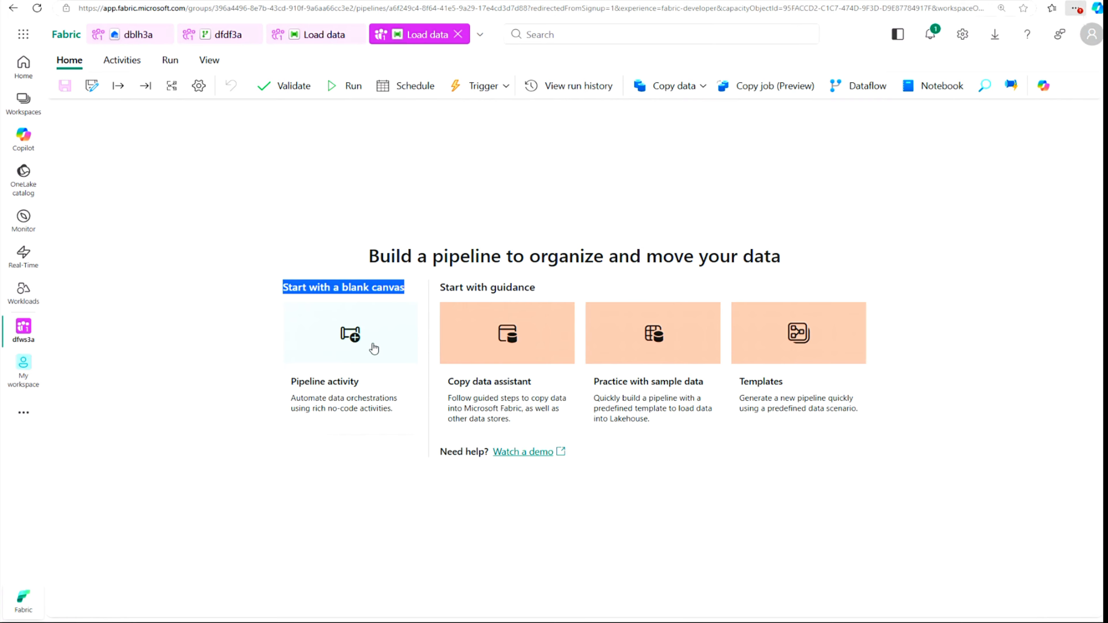
left_click(352, 348)
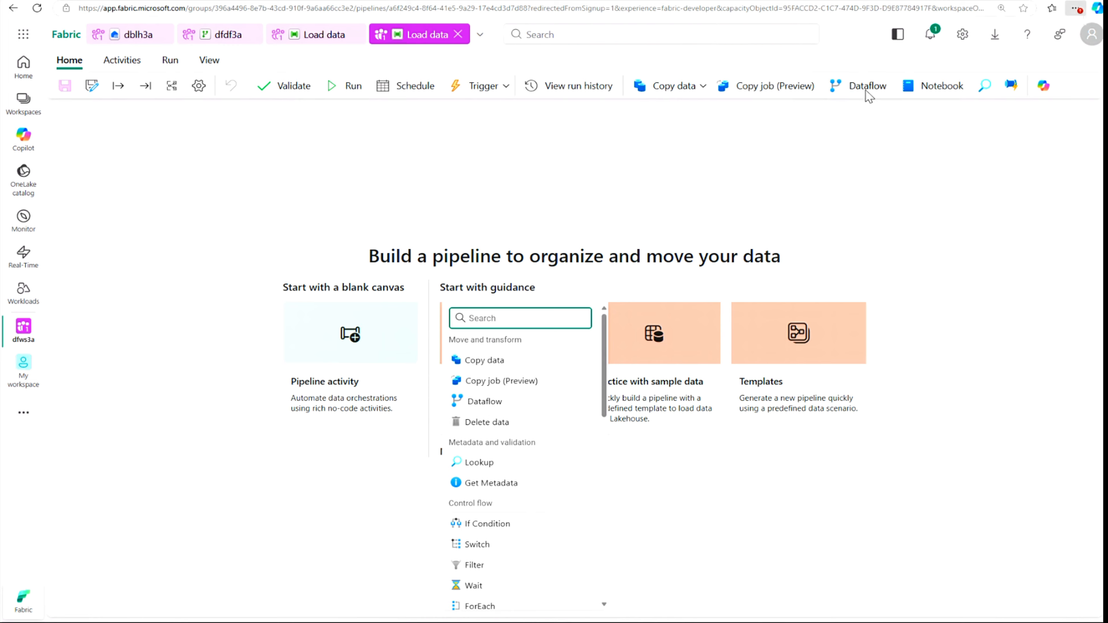
left_click(495, 403)
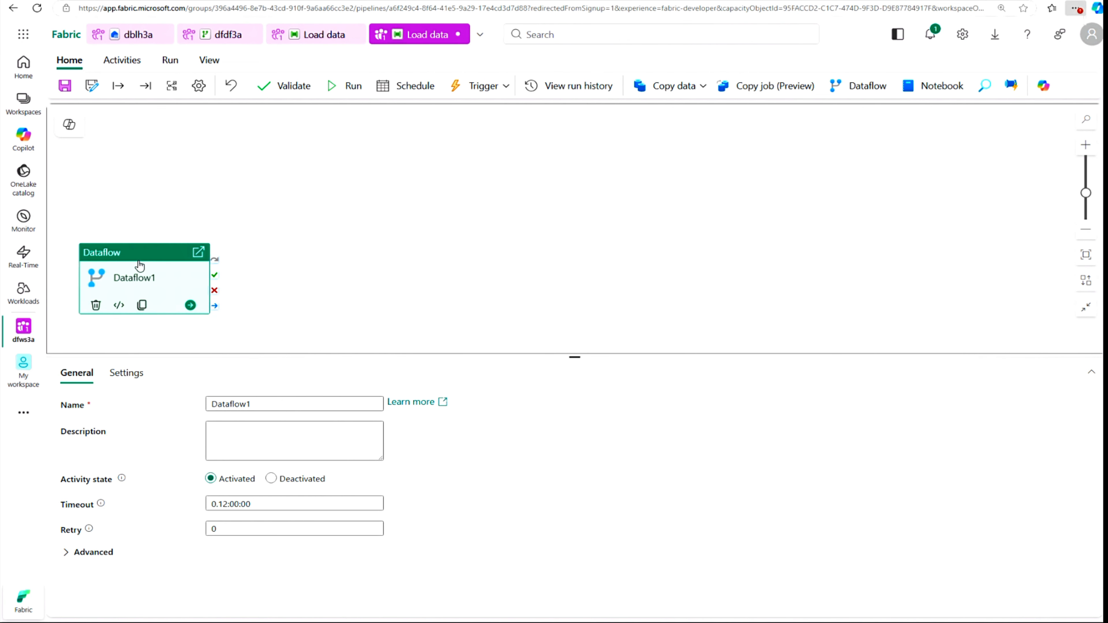
left_click(128, 374)
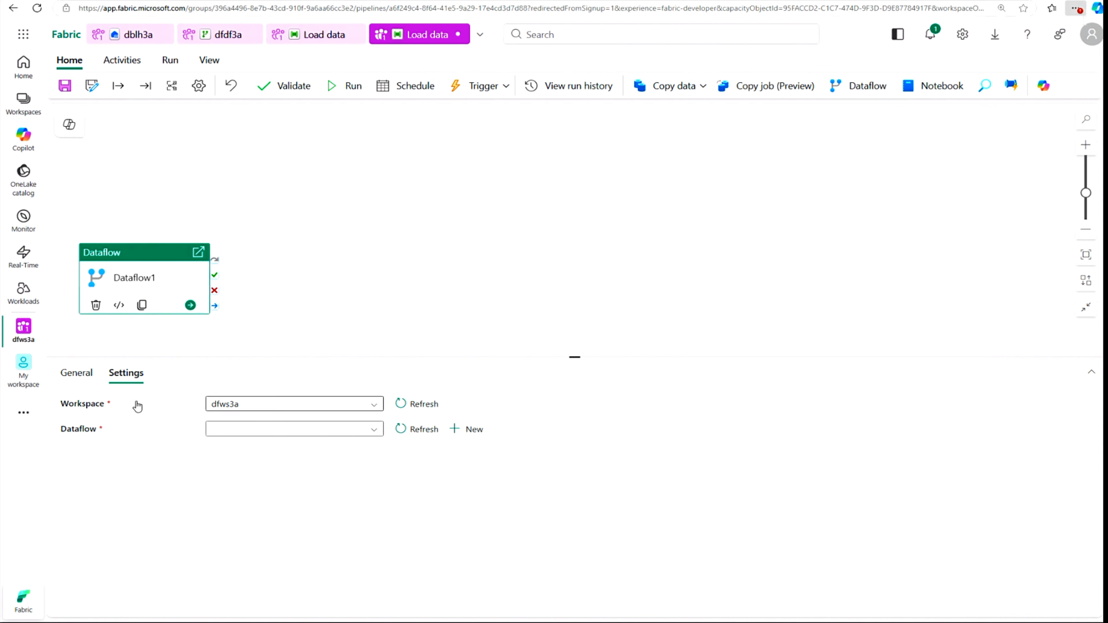
left_click(374, 430)
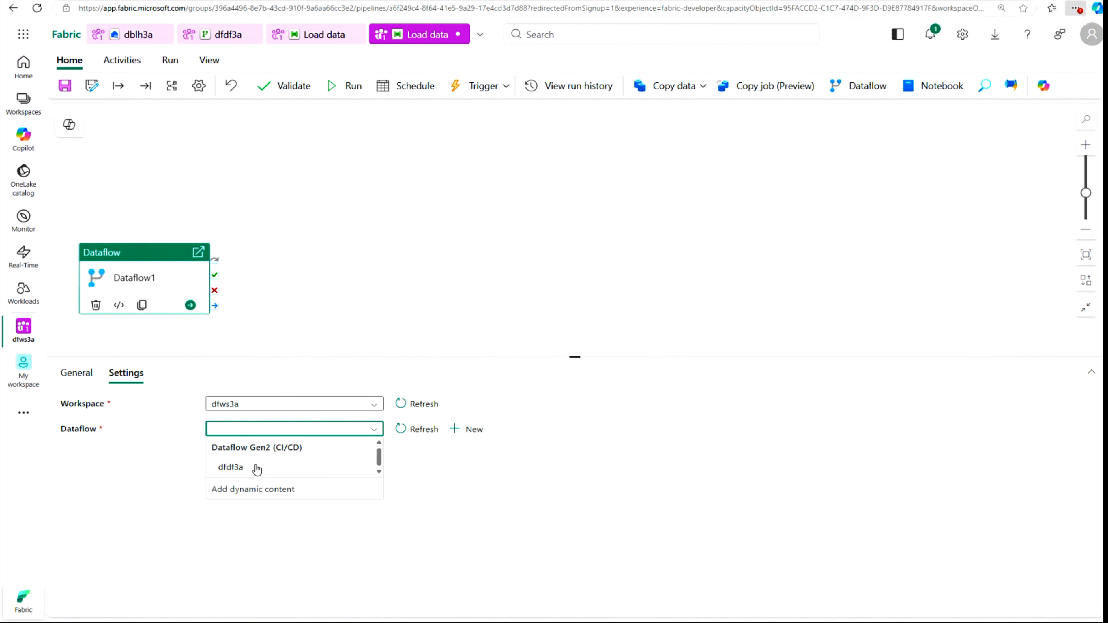
left_click(255, 467)
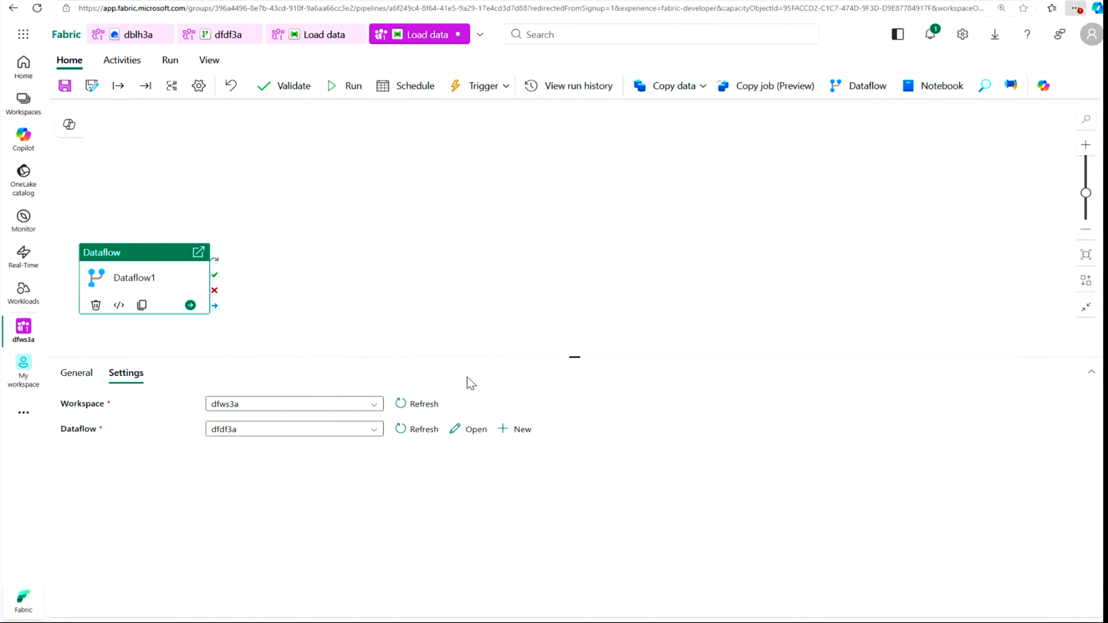
- Save the Load data pipeline and run it, dismissing the notifications
left_click(64, 87)
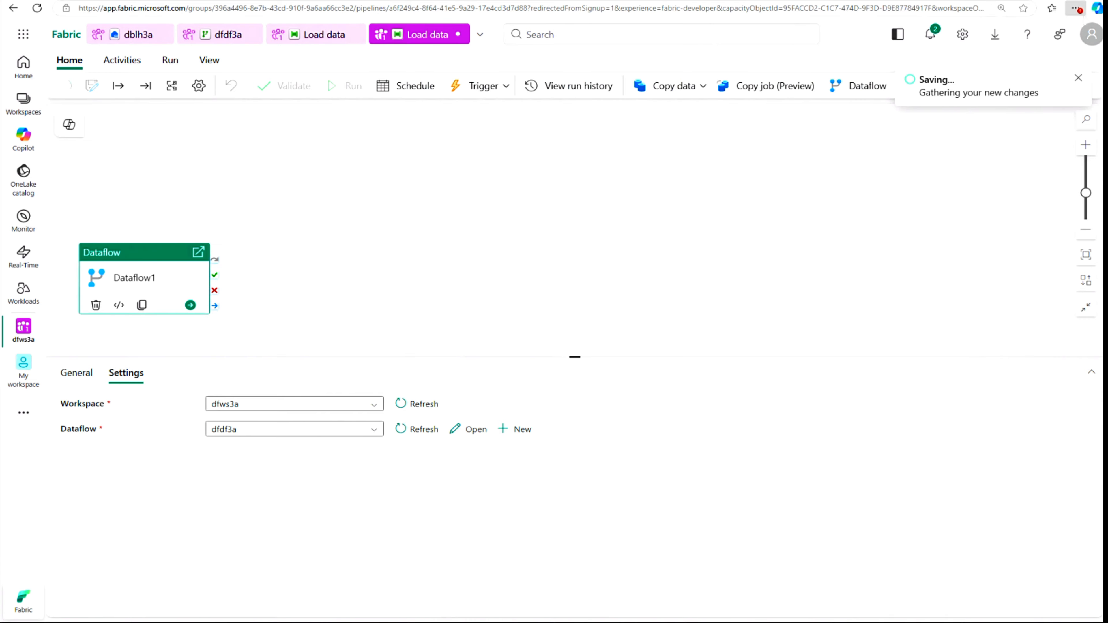
left_click(1079, 78)
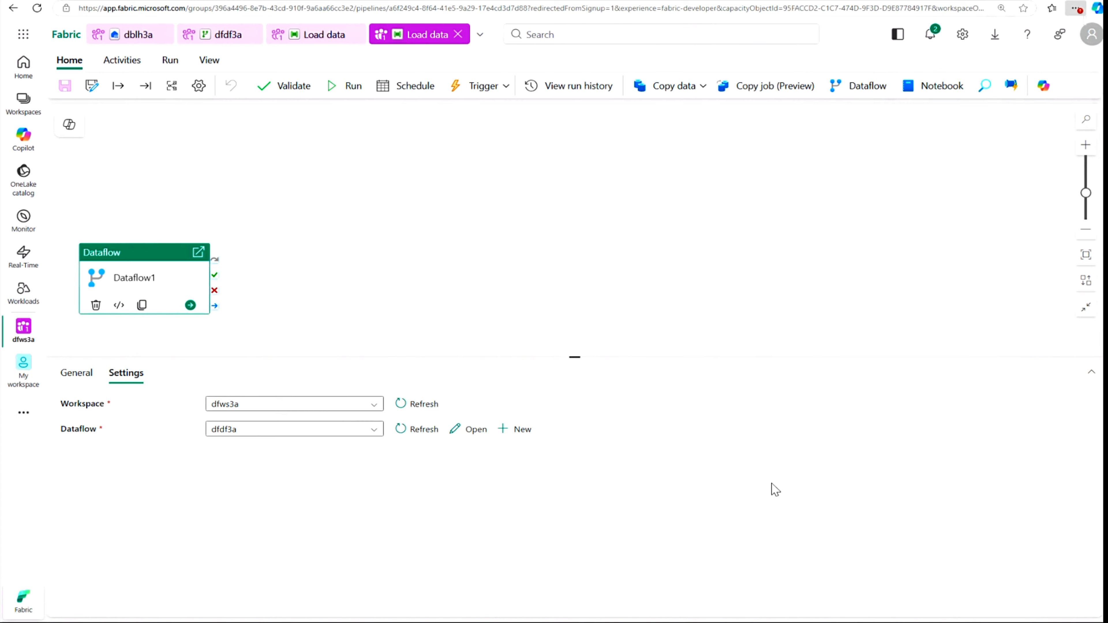
left_click(351, 86)
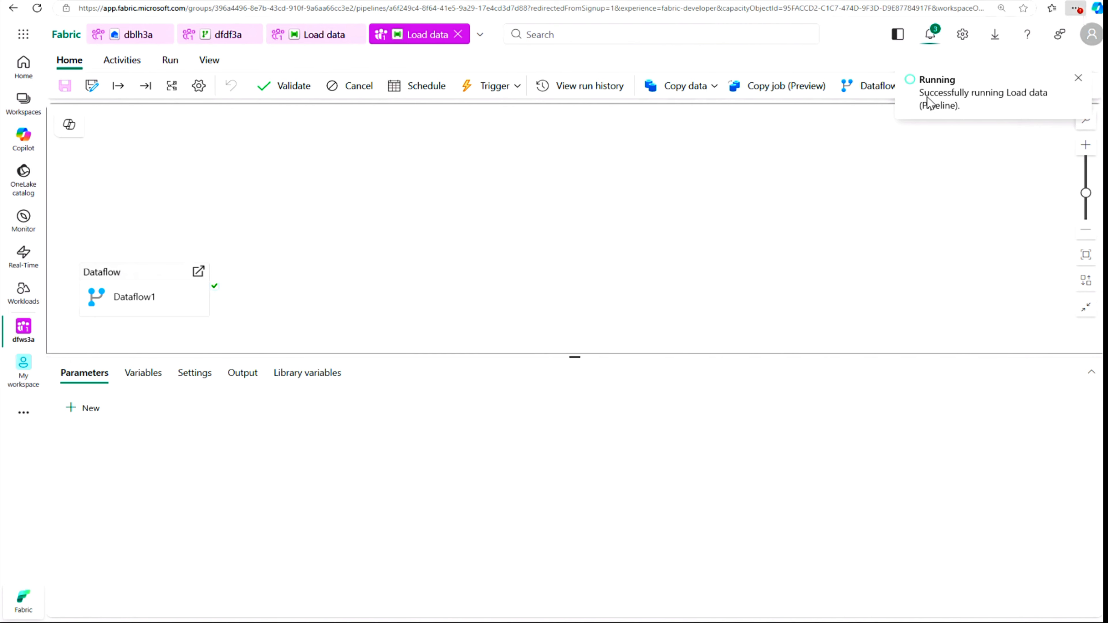
left_click(1079, 78)
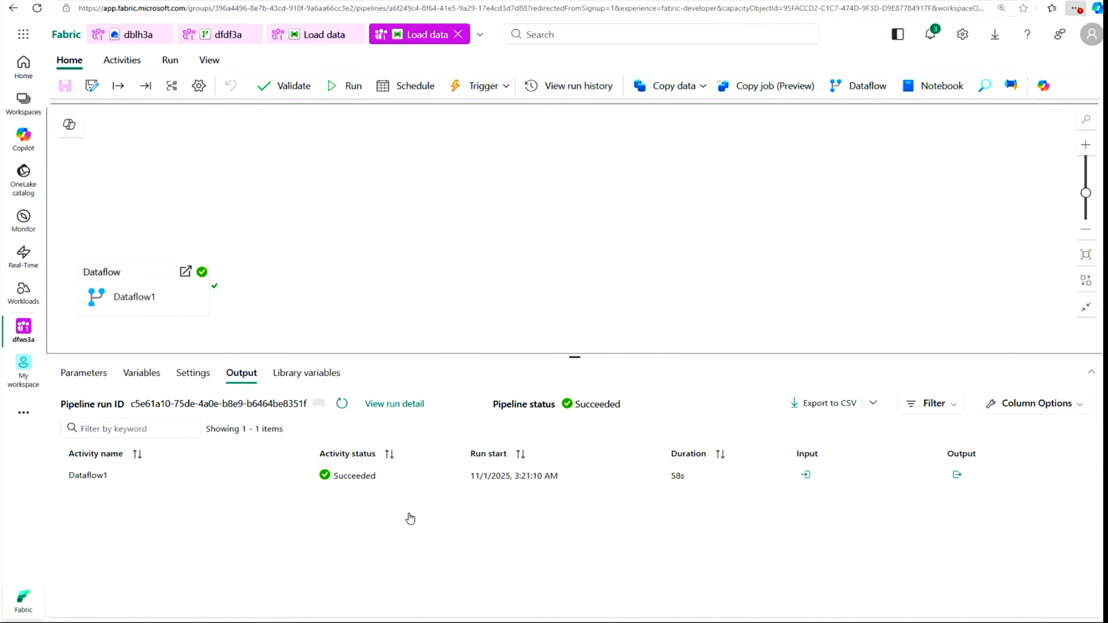
- Review the pipeline run details, then check the loaded orders table in the dblh3a lakehouse
left_click(407, 406)
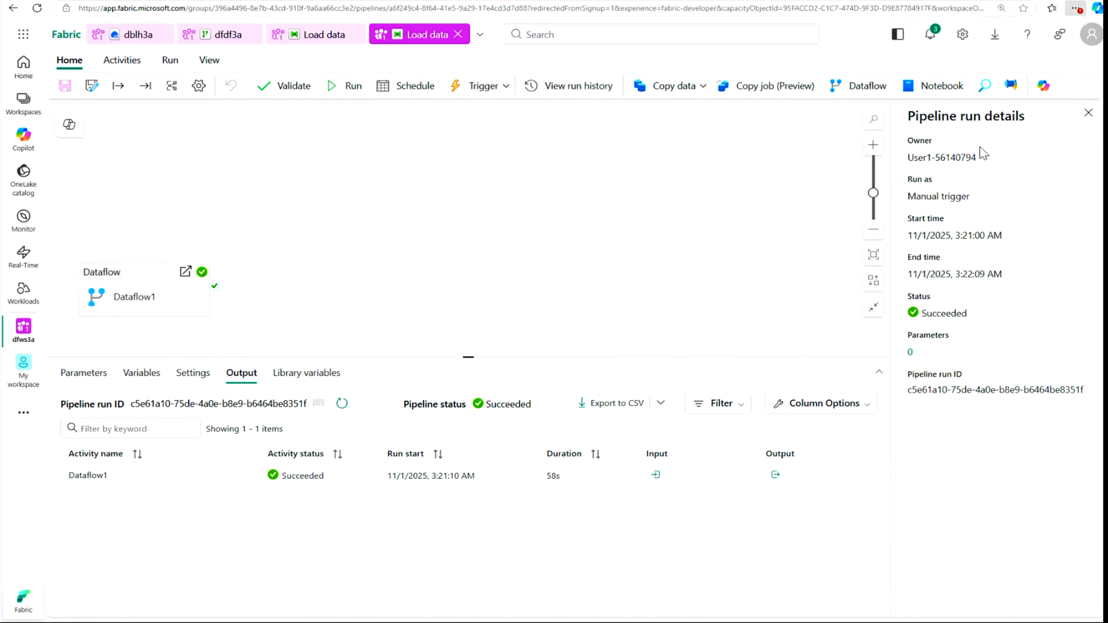
left_click(1089, 114)
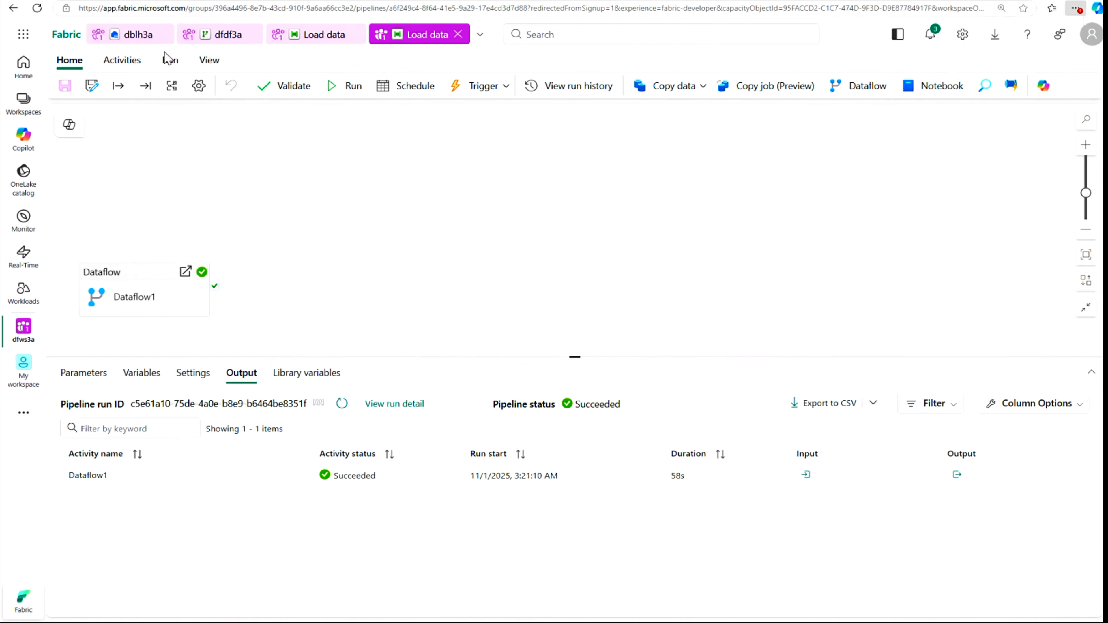
left_click(138, 35)
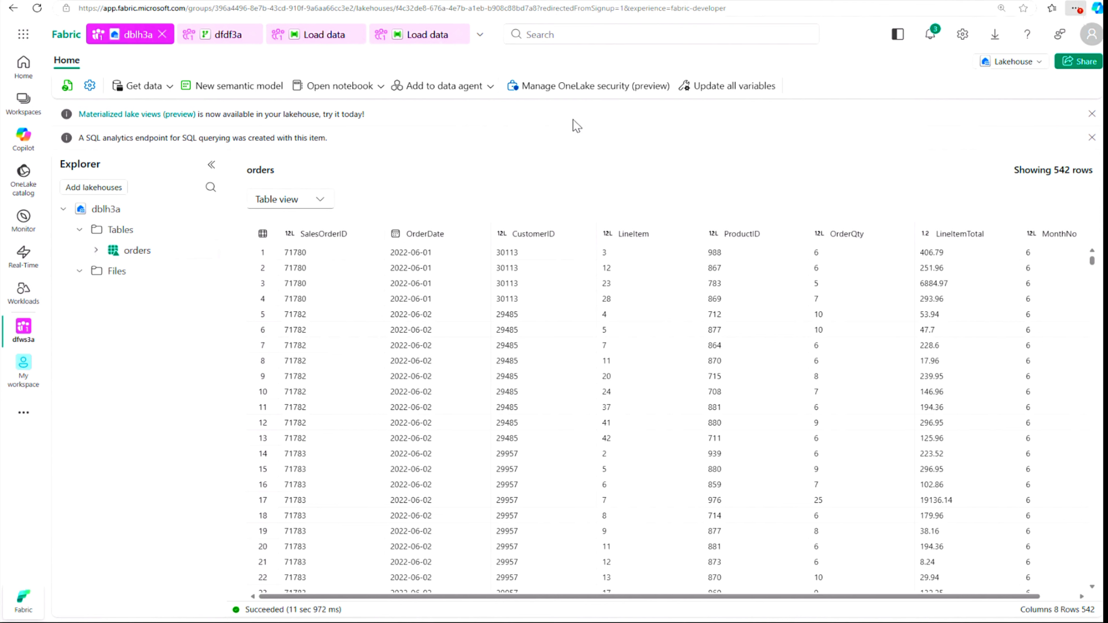
- Remove the dfws3a workspace through its general workspace settings
left_click(24, 334)
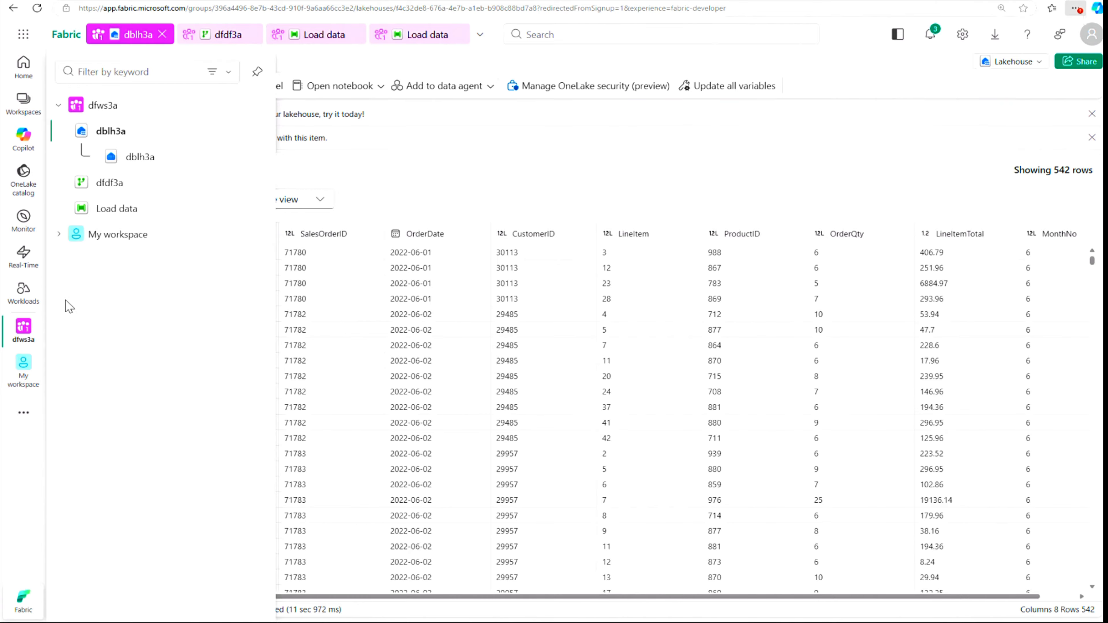
left_click(109, 106)
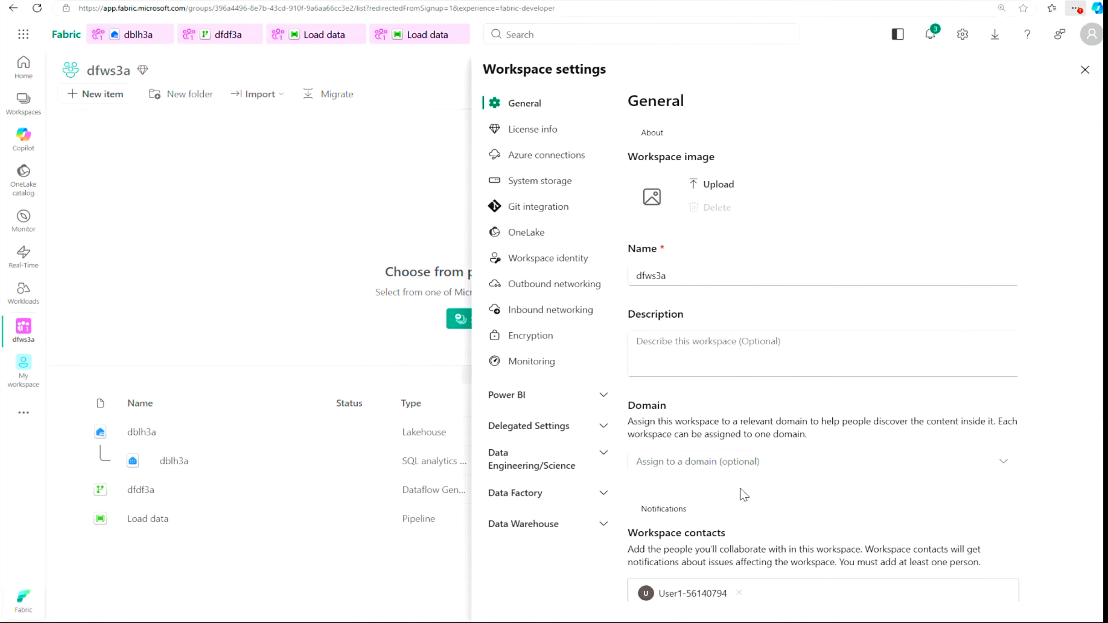
scroll(743, 491, "down", 5)
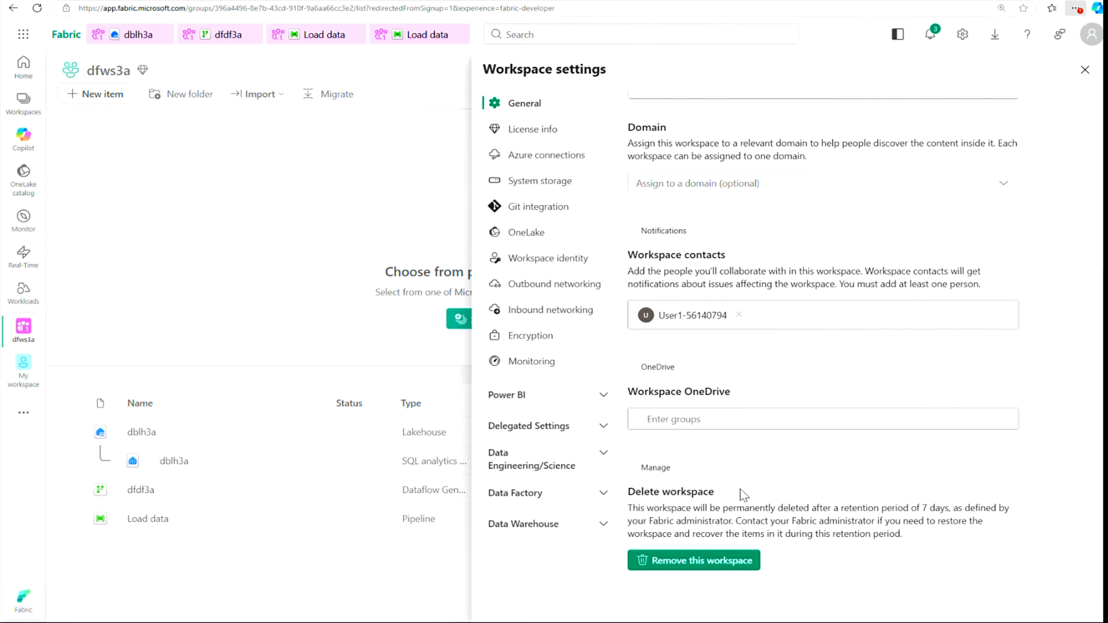
left_click(685, 564)
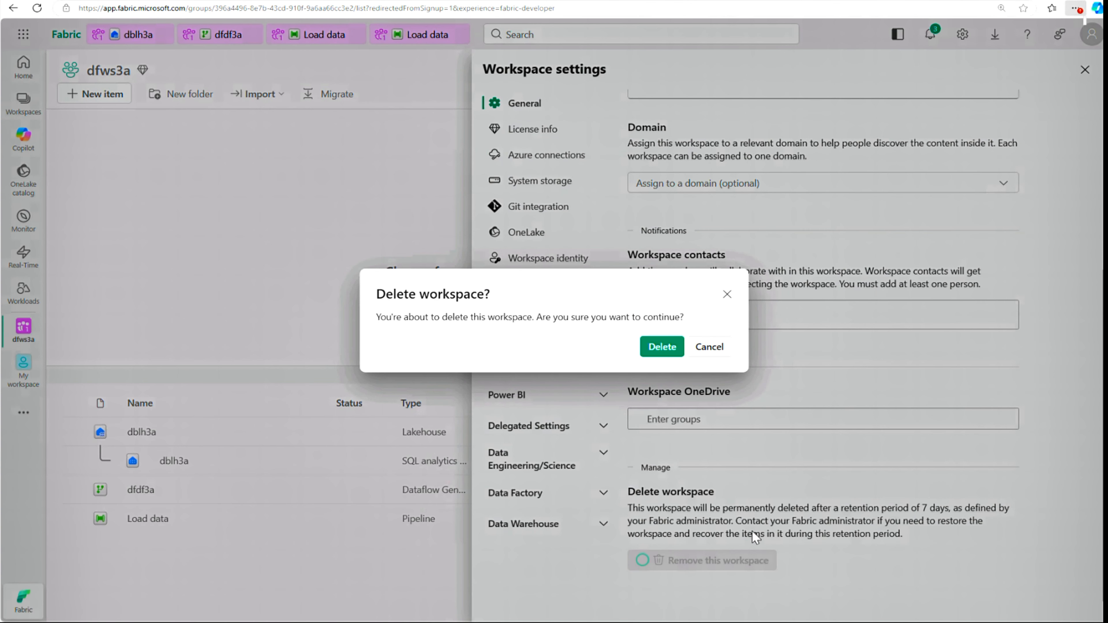